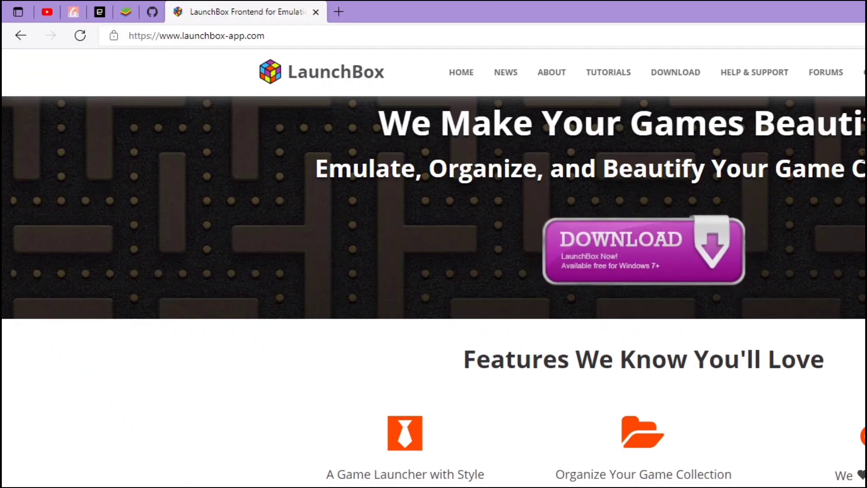
- Open the LaunchBox for Windows download page and try to request the download with the email address left empty
click(655, 248)
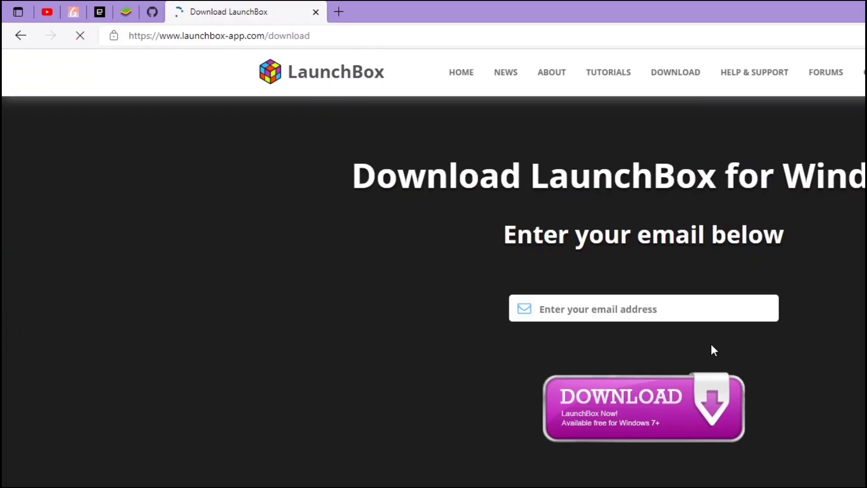
scroll(587, 308, down, 1)
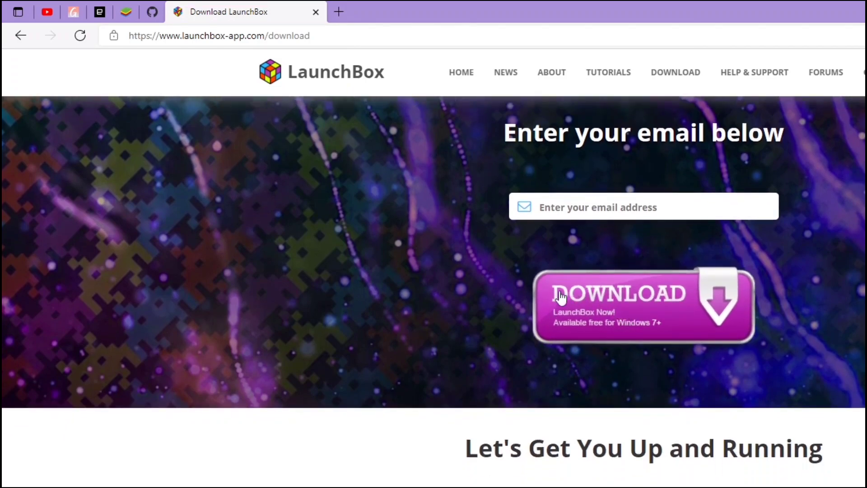
click(626, 202)
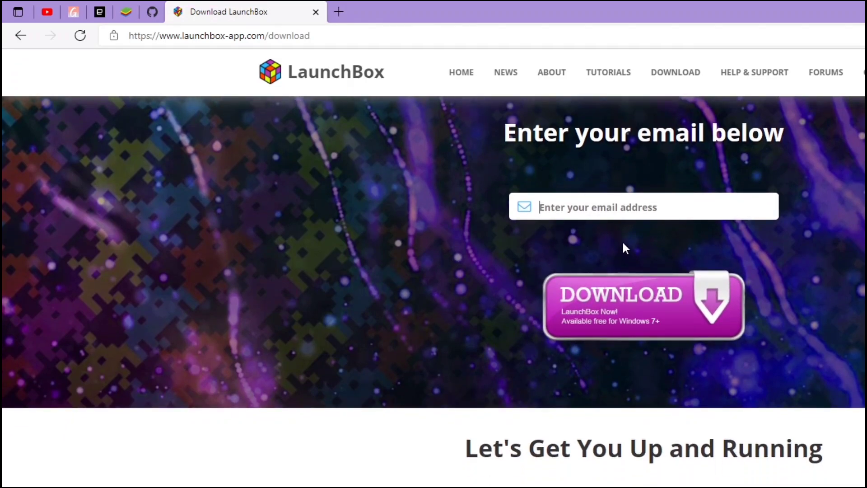
click(634, 297)
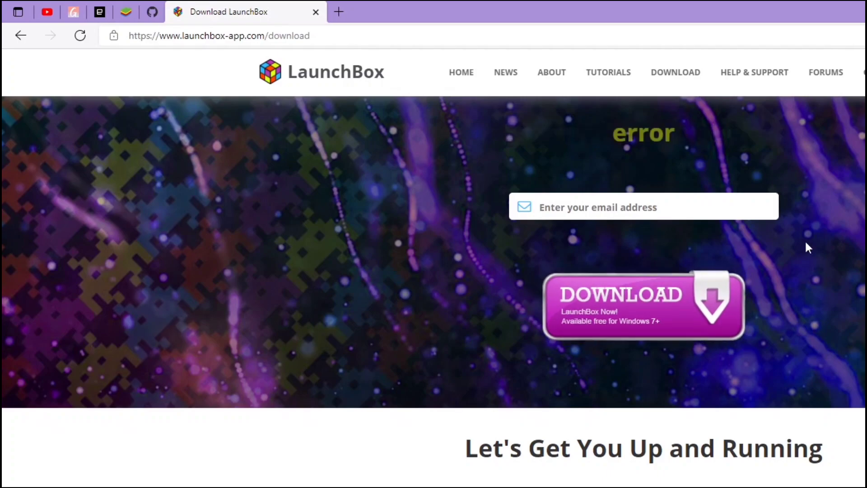
scroll(768, 244, up, 2)
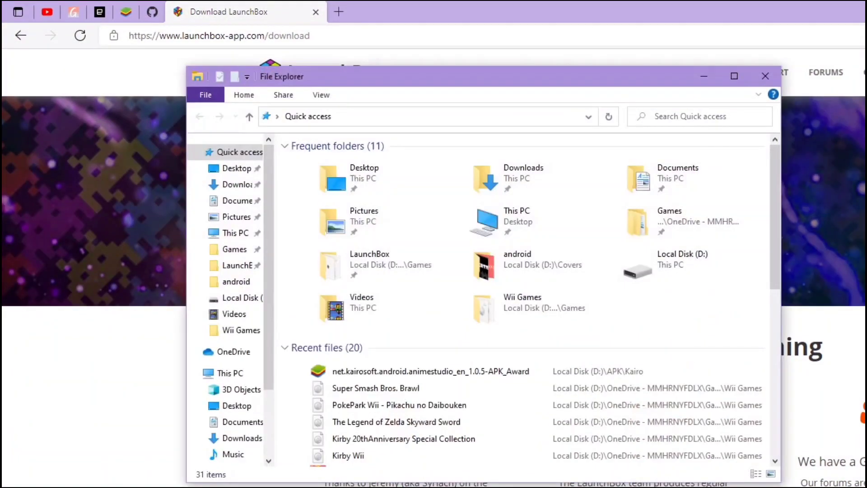
- Open the LaunchBox installation folder inside the OneDrive Games folder on Local Disk (D:) in File Explorer
click(228, 298)
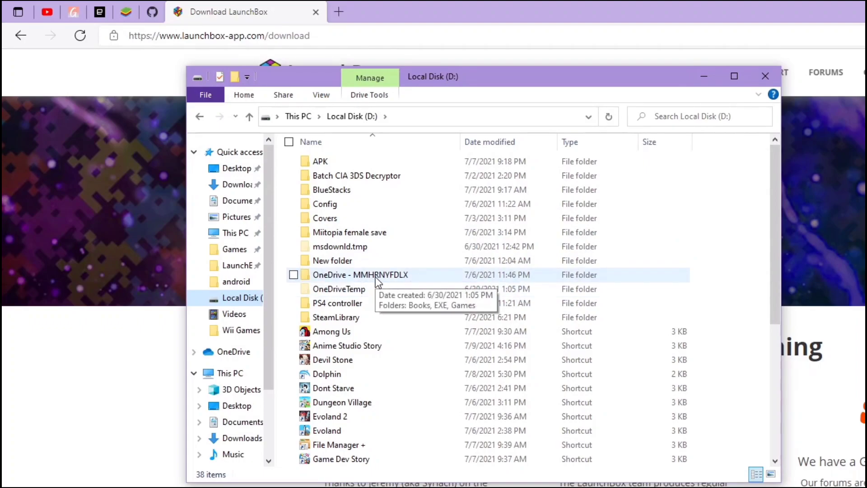
double_click(378, 279)
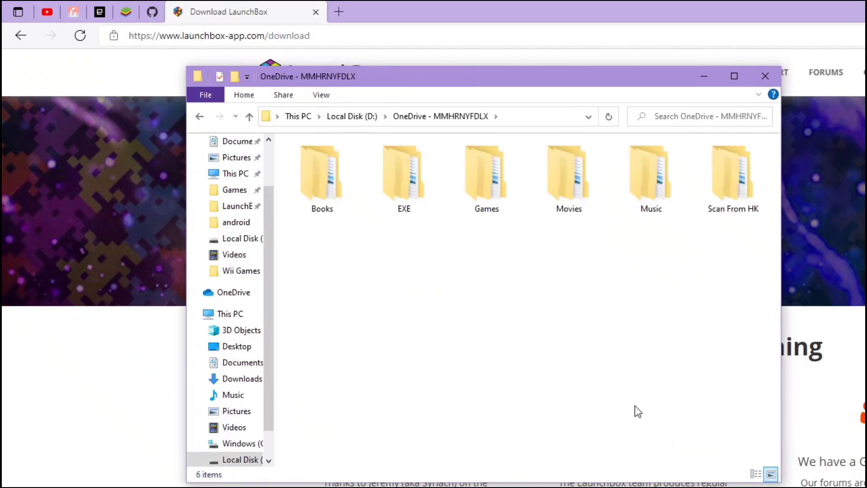
click(735, 76)
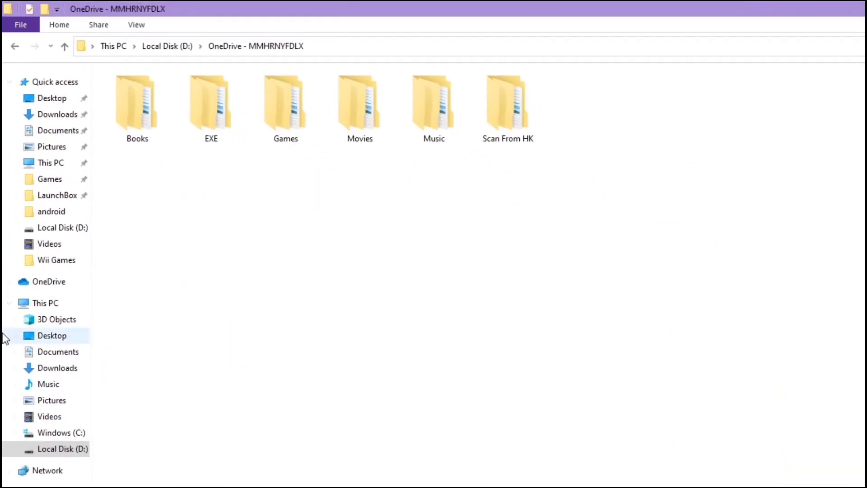
double_click(300, 105)
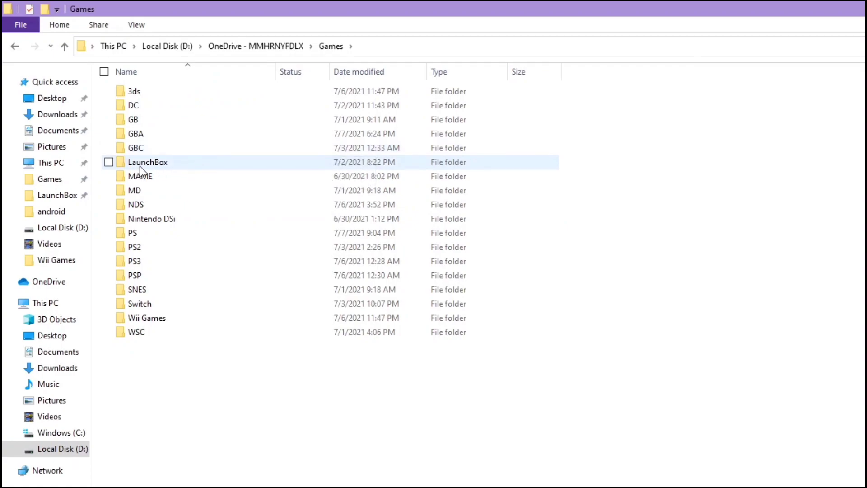
mouse_move(208, 165)
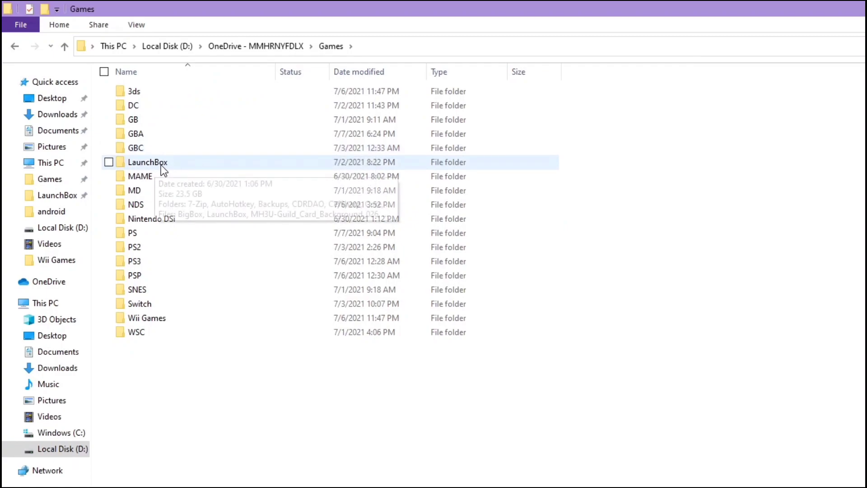
double_click(216, 164)
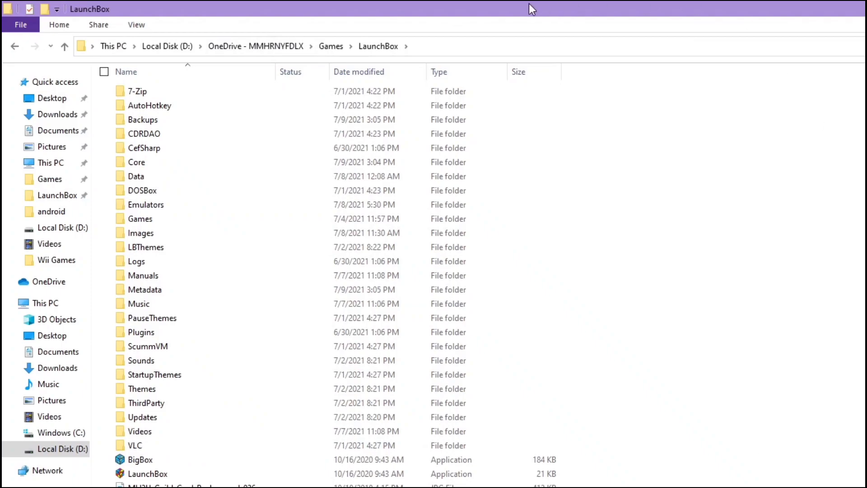
- View the contents of LaunchBox's Emulators folder and return to the Games folder
mouse_move(282, 131)
double_click(145, 205)
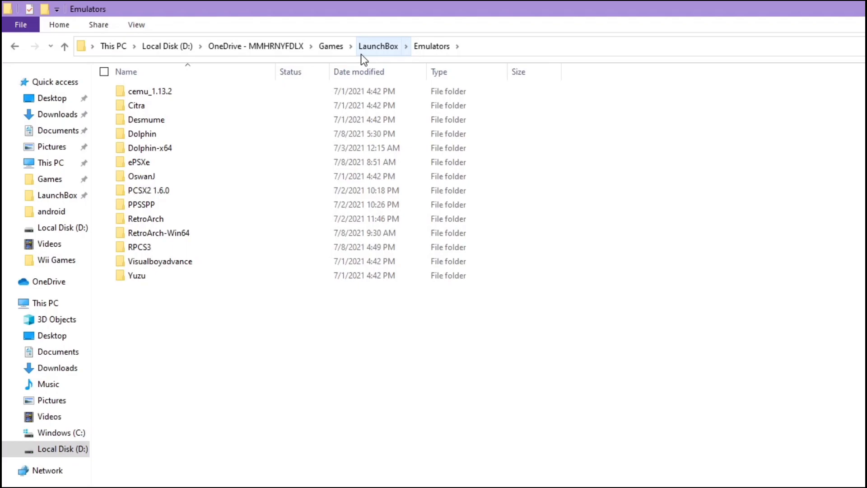
click(331, 46)
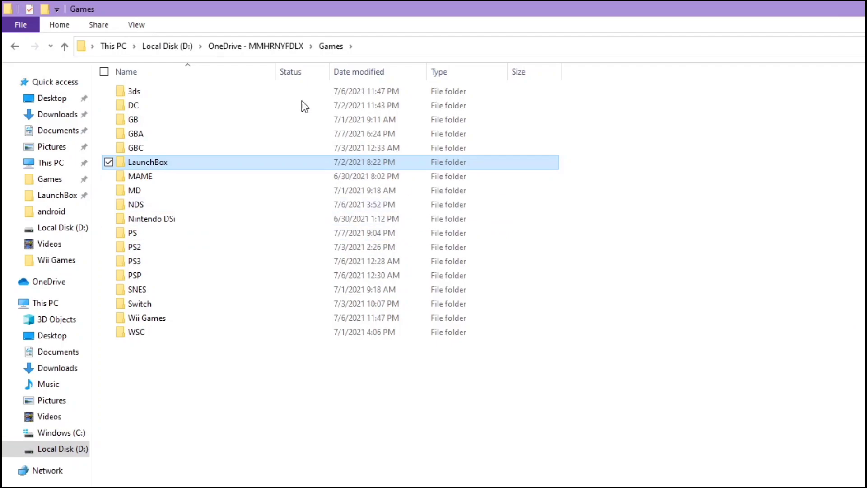
- Open the Box - Front folder of Nintendo Game Boy Advance within LaunchBox's Images folder
double_click(215, 161)
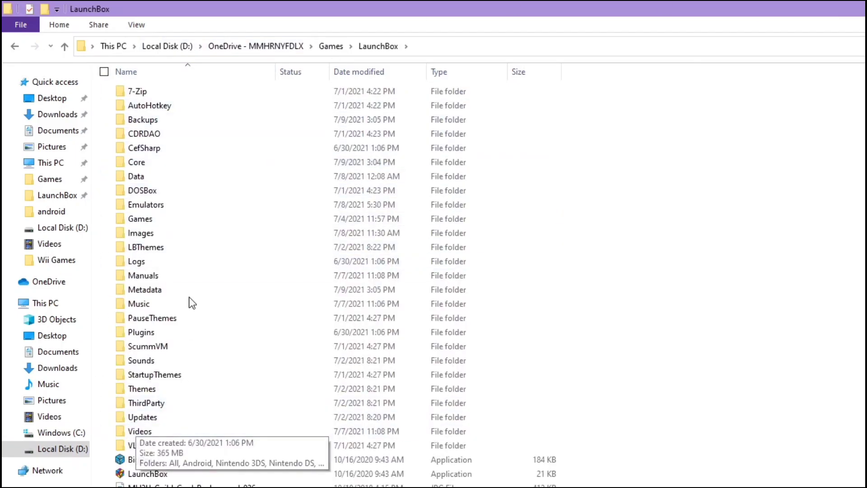
double_click(193, 234)
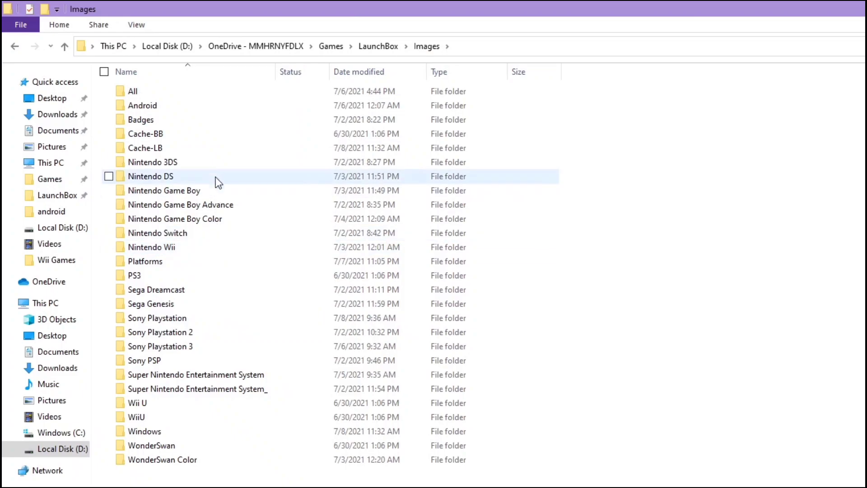
double_click(223, 206)
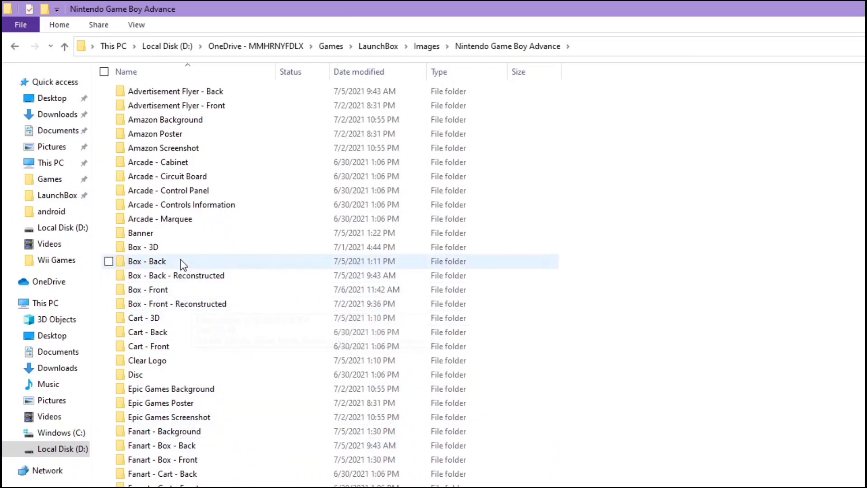
double_click(220, 291)
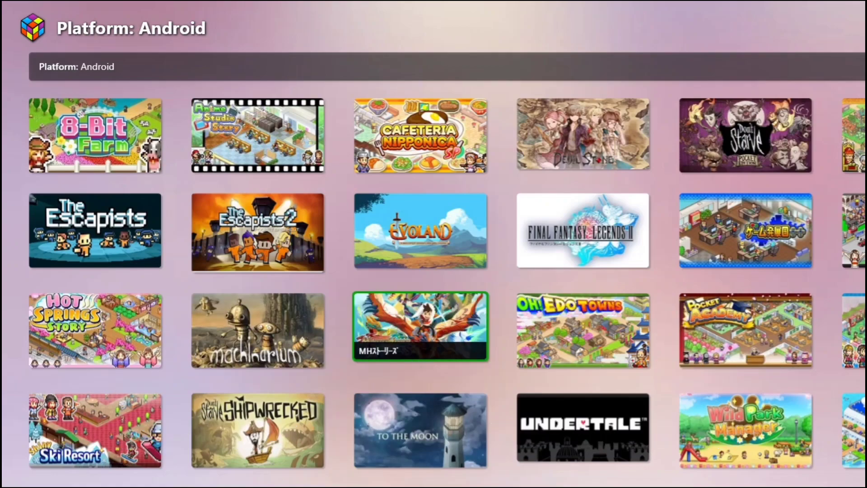
- View the Android platform's games in LaunchBox and return to the LaunchBox folder in File Explorer
mouse_move(860, 172)
key(Escape)
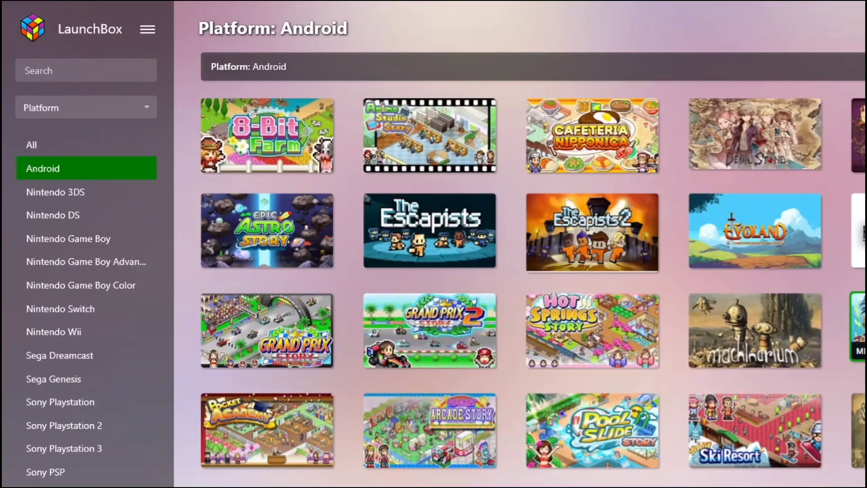
key(alt+Tab)
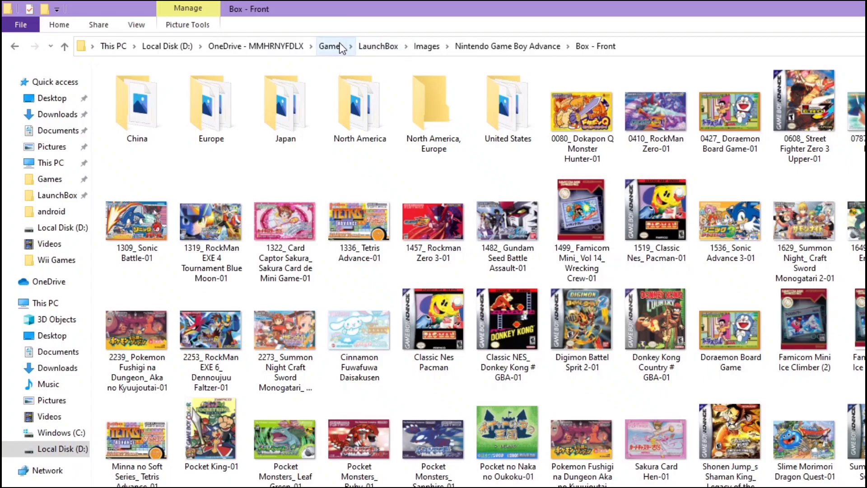
click(384, 45)
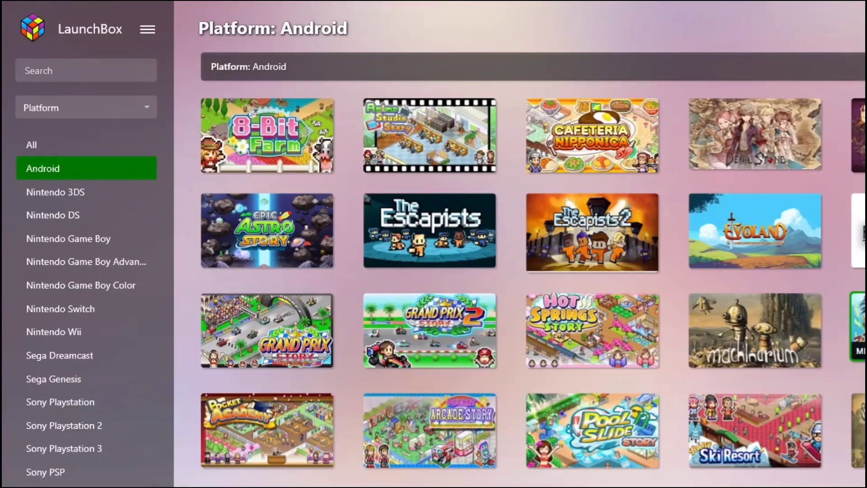
- Switch to LaunchBox, start the ROM files import wizard and continue to its file selection page
mouse_move(858, 311)
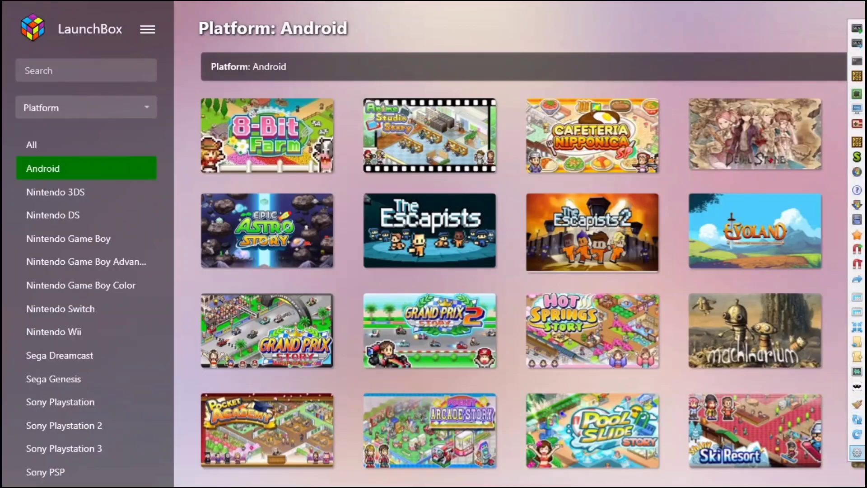
click(857, 280)
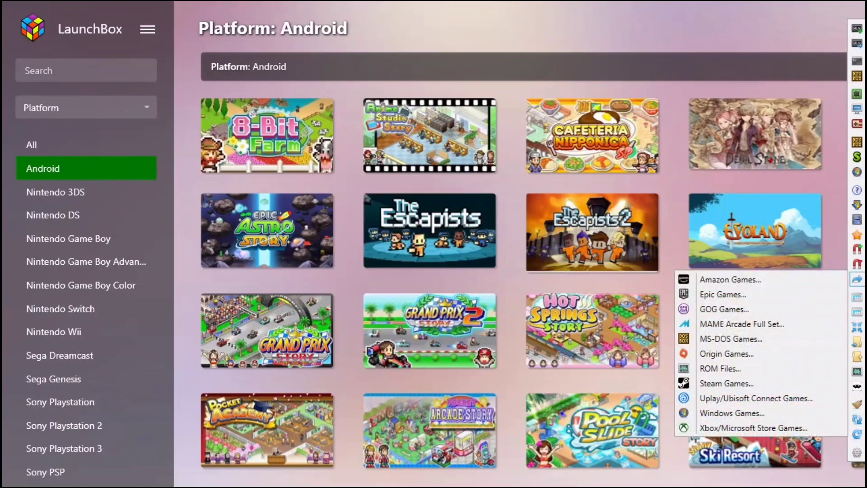
click(800, 370)
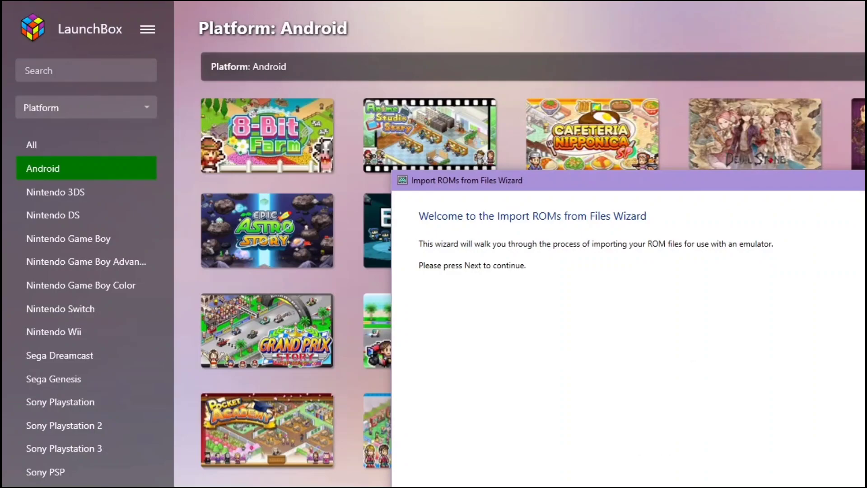
key(Return)
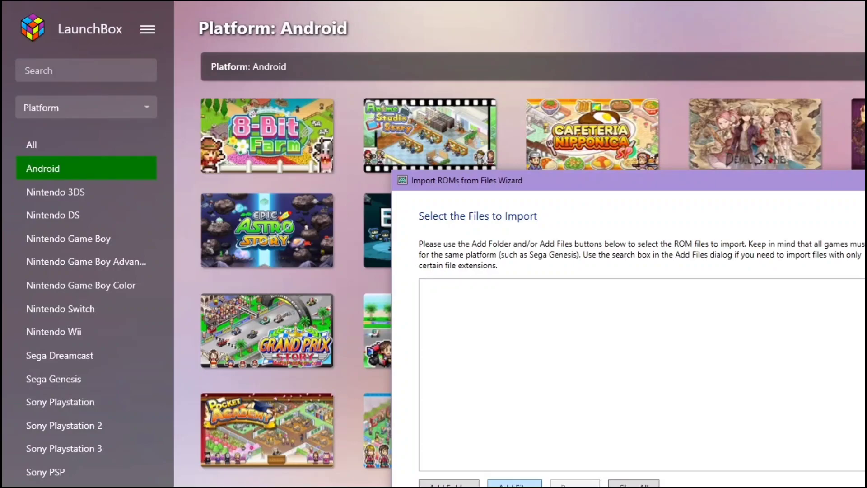
- Add EBOOT.BIN from the PS3 game Shin Rorona no Atelier's USRDIR folder to the import list and continue to platform selection
click(514, 484)
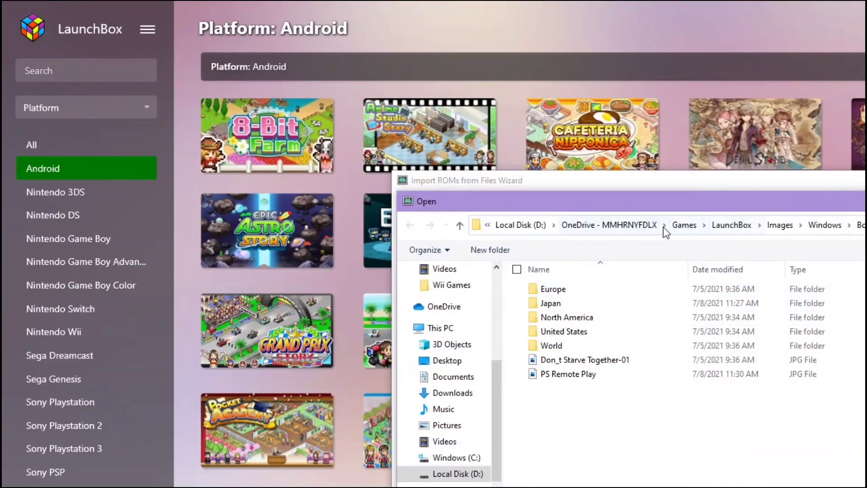
click(681, 226)
scroll(551, 412, down, 1)
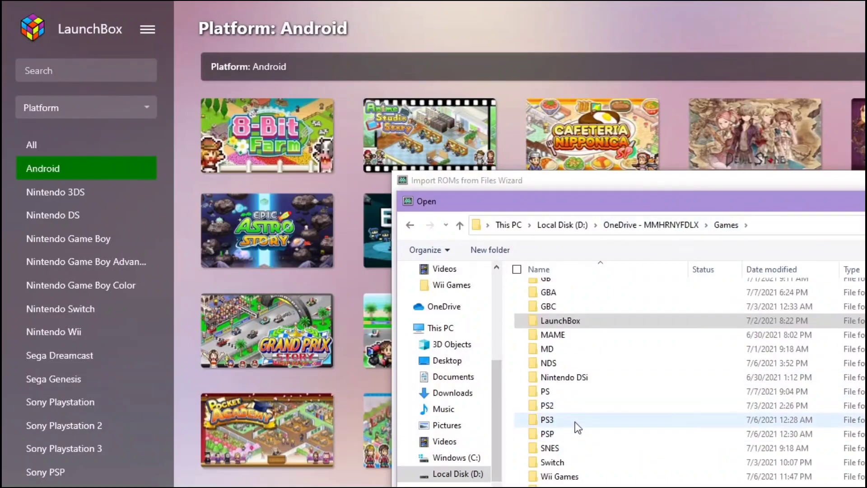
double_click(575, 422)
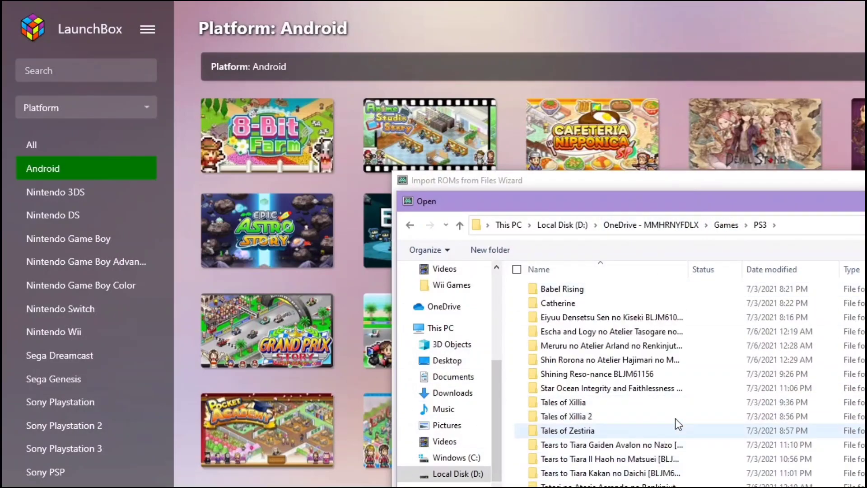
double_click(662, 360)
double_click(579, 293)
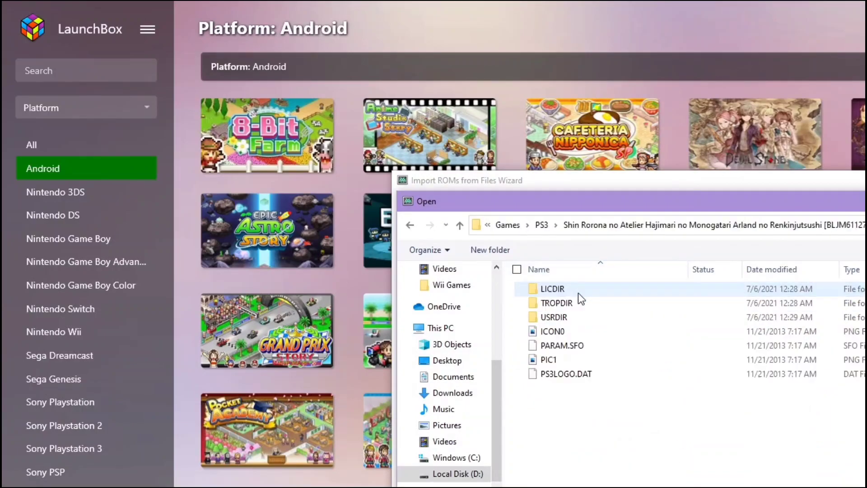
double_click(645, 319)
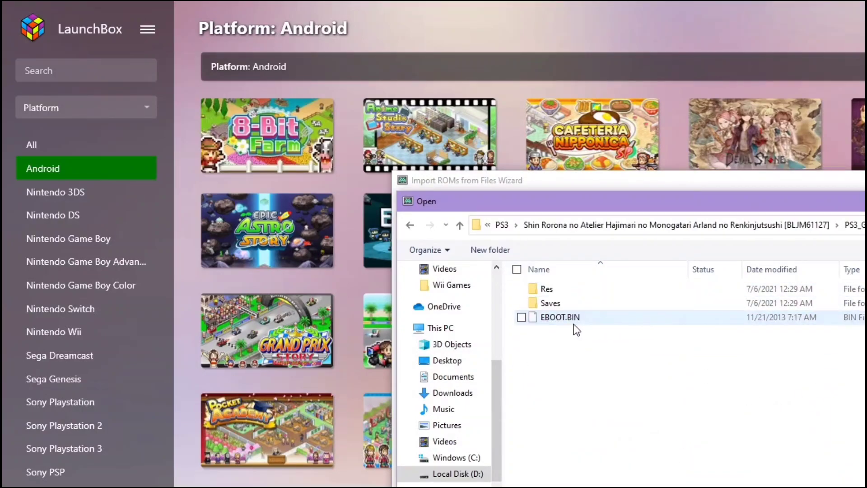
double_click(556, 317)
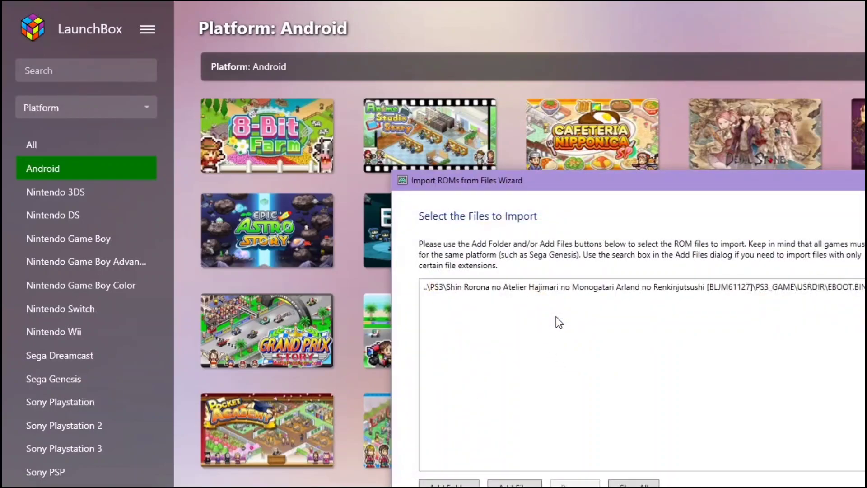
key(Return)
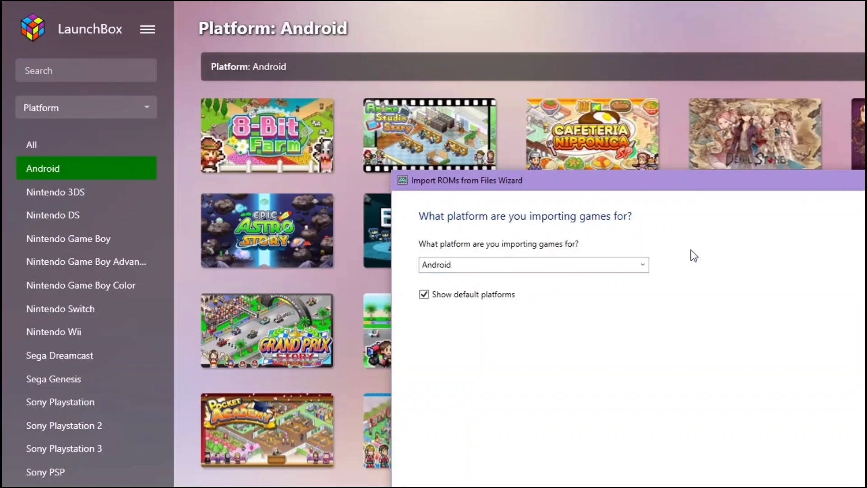
- Set the platform of the imported game to Sony Playstation 3
click(643, 266)
scroll(590, 332, down, 20)
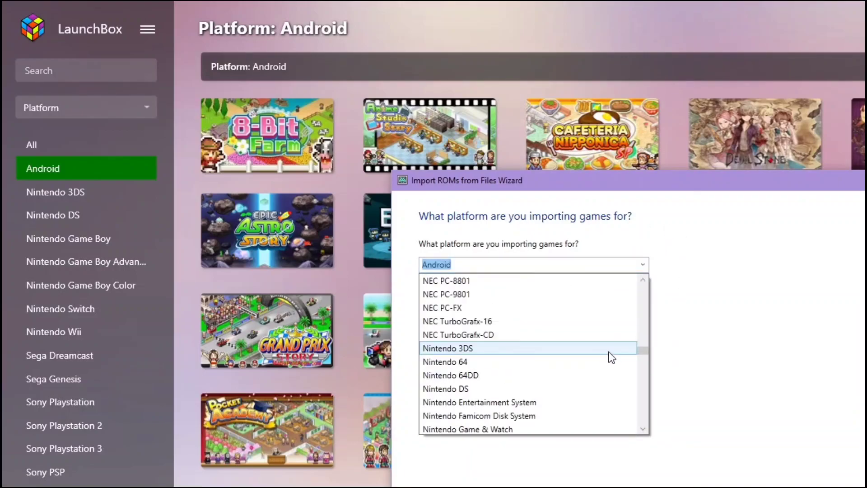
scroll(611, 357, down, 20)
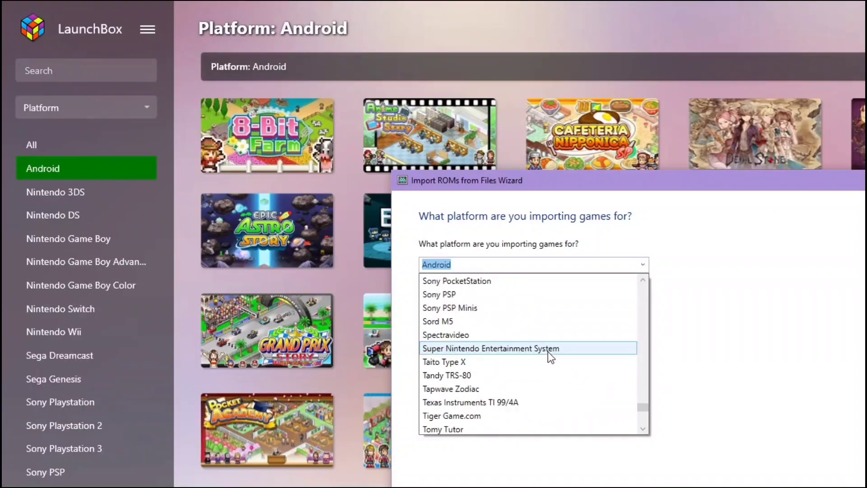
scroll(548, 351, up, 3)
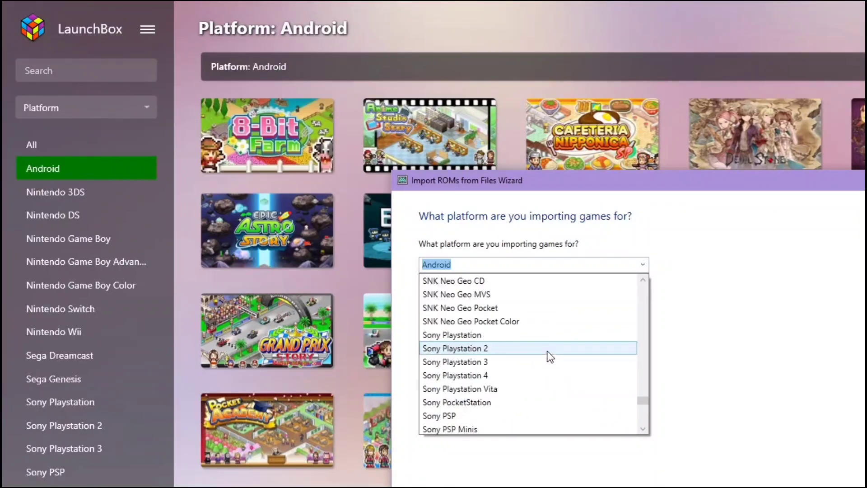
click(508, 360)
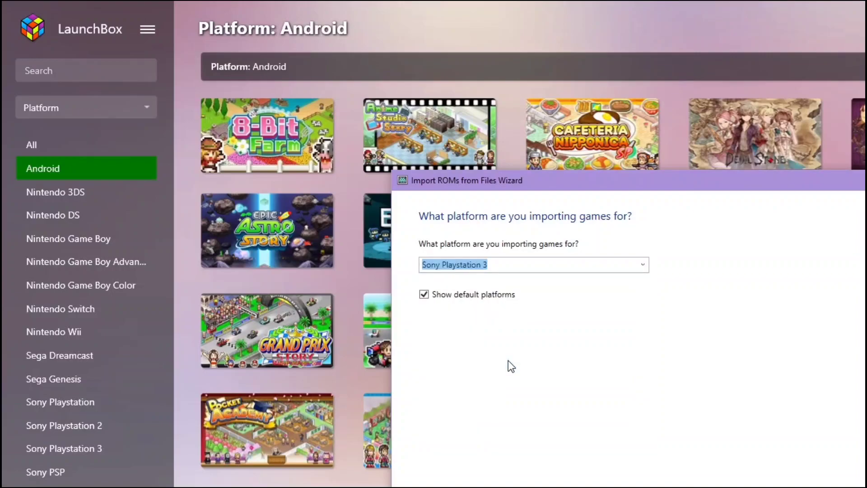
- Continue to the wizard's emulator page and choose RPCS3 as the emulator for the imported game
key(Return)
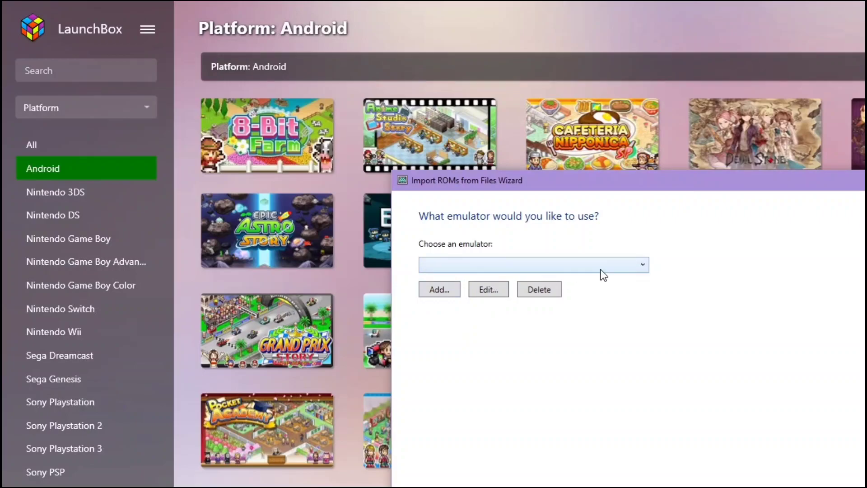
click(643, 265)
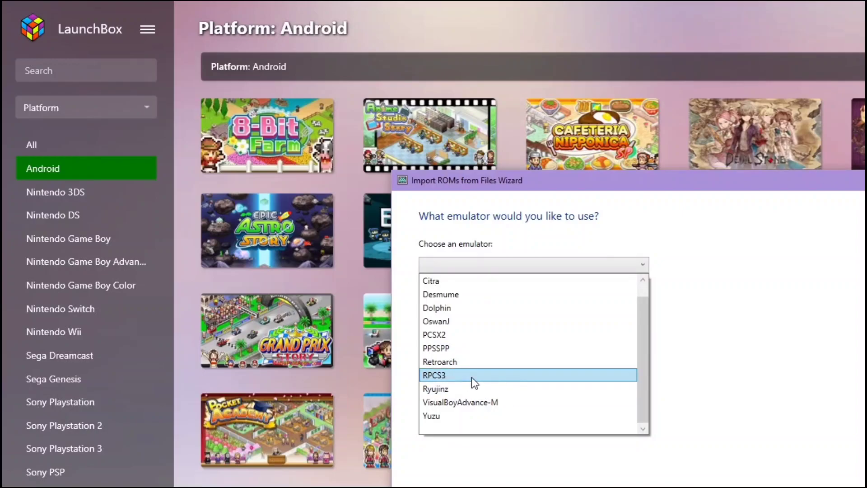
click(473, 375)
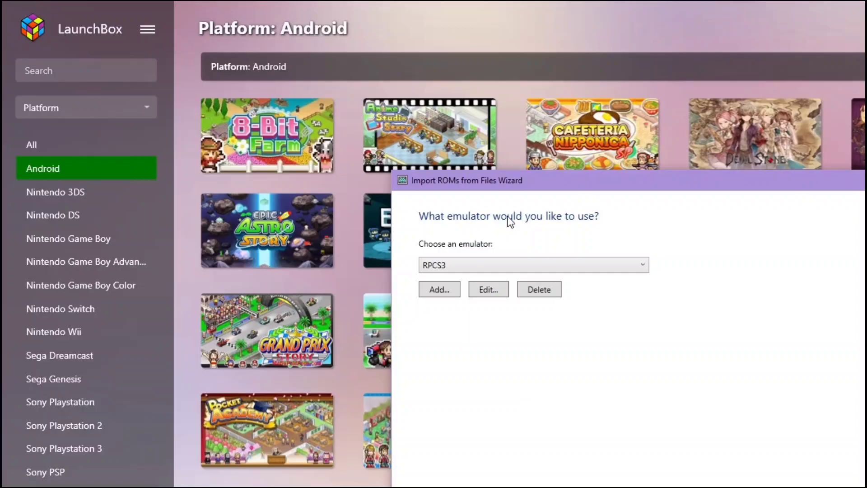
- Start adding a new emulator and name it ps3
click(432, 293)
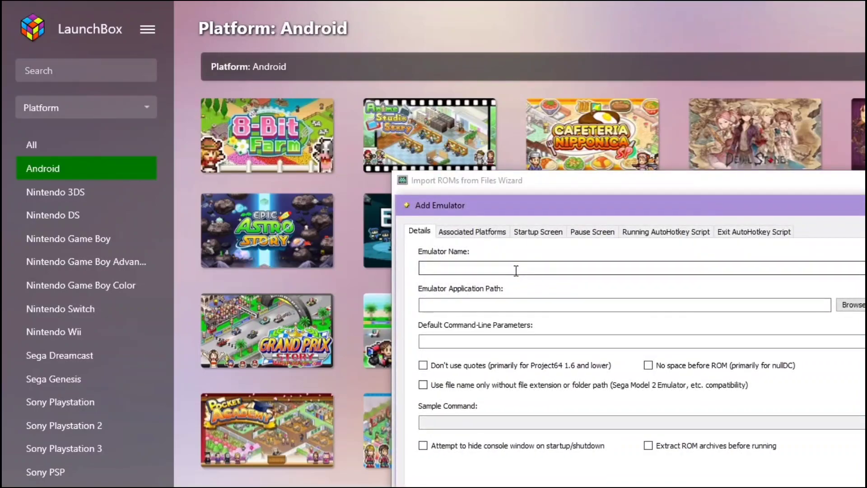
click(516, 271)
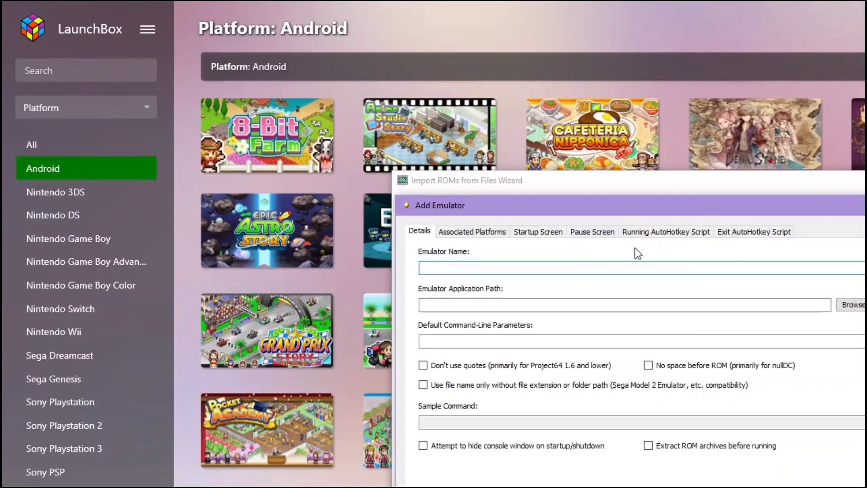
text(ps)
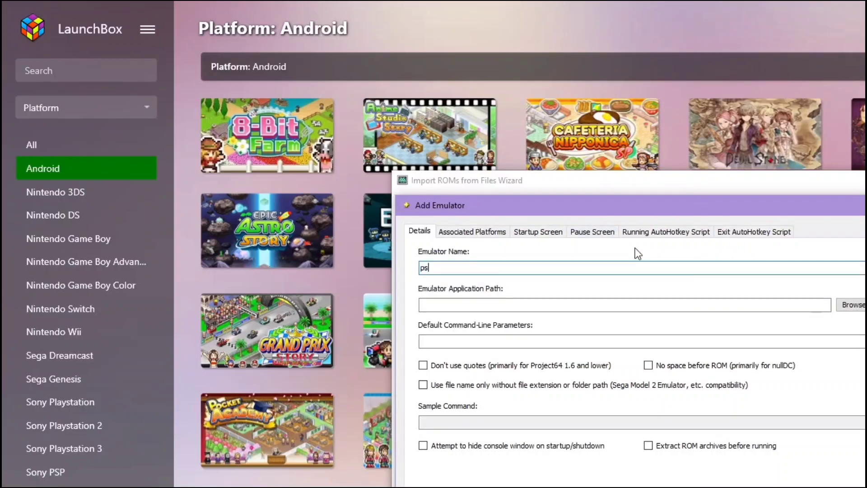
text(3)
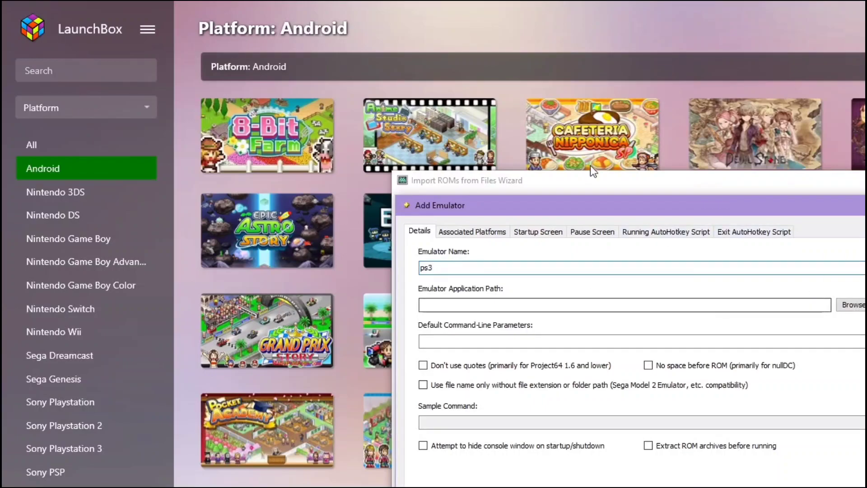
- Set the emulator's application path to Emulators\RPCS3\rpcs3.exe and its default command-line parameters to f/
click(852, 304)
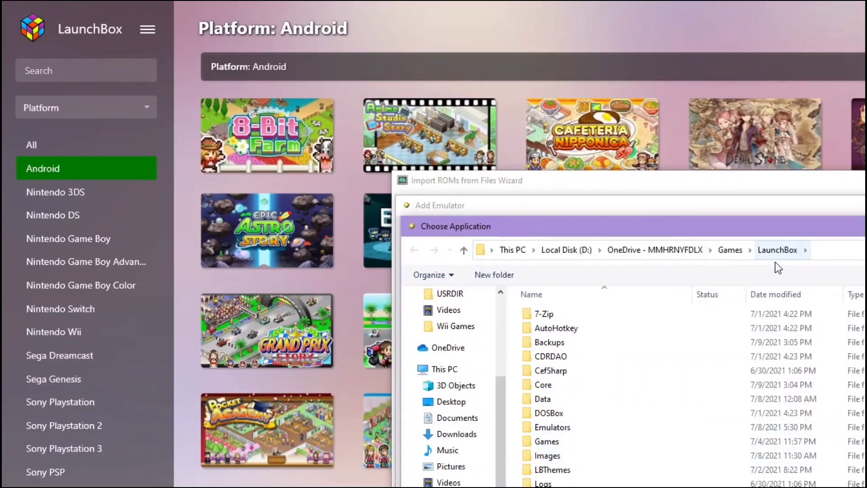
click(556, 429)
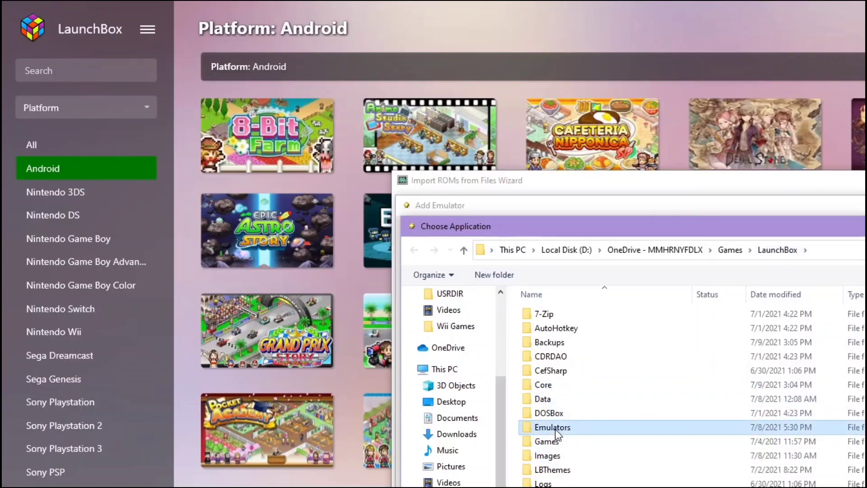
double_click(556, 430)
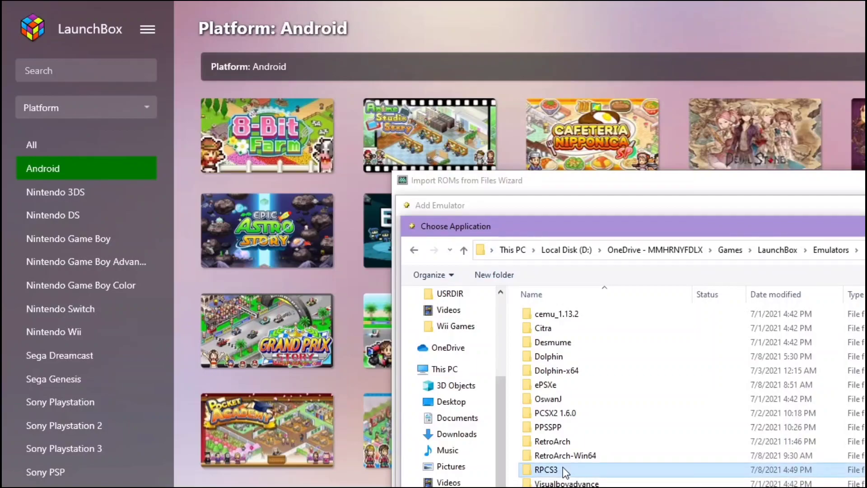
double_click(564, 471)
scroll(646, 348, down, 2)
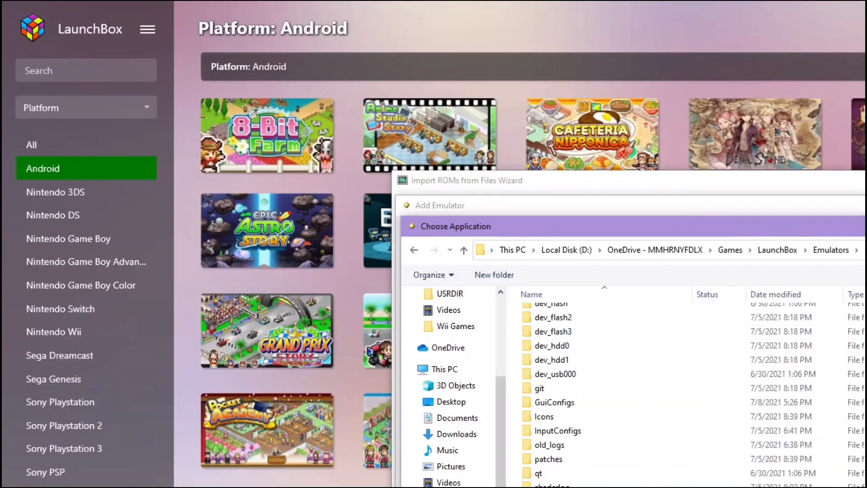
key(Return)
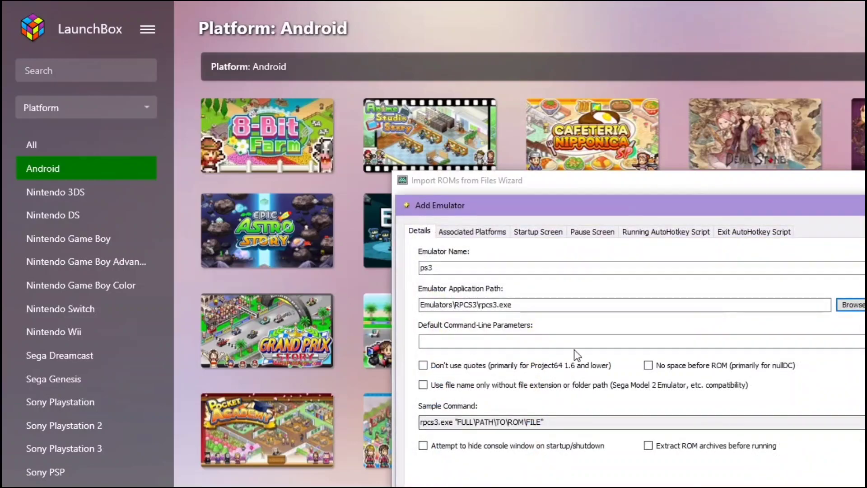
click(504, 342)
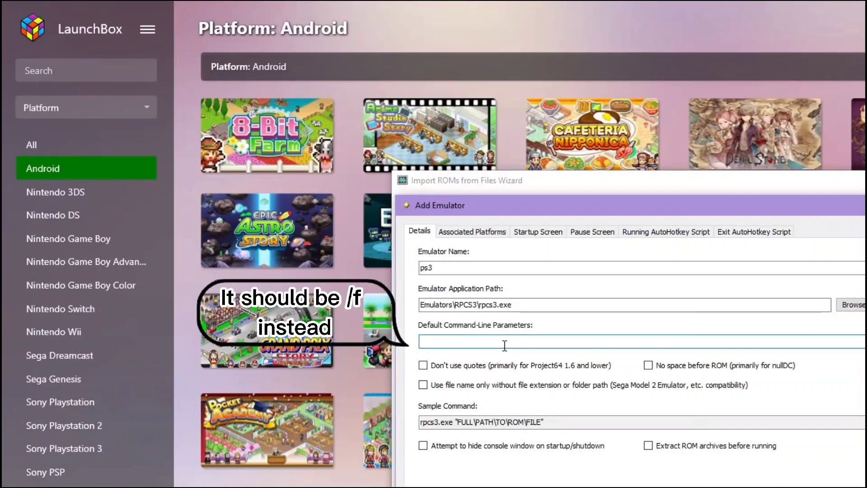
text(f/)
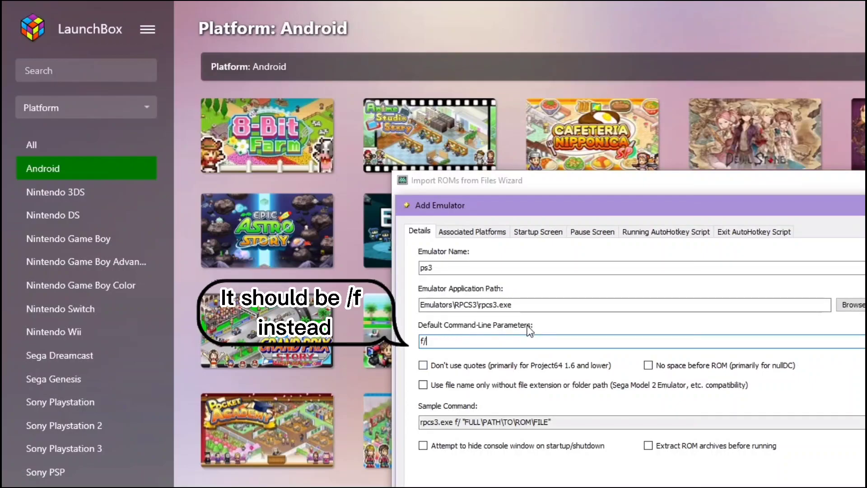
- Associate the new emulator with the Sony Playstation 3 platform, then return to its details and close the emulator setup
click(485, 233)
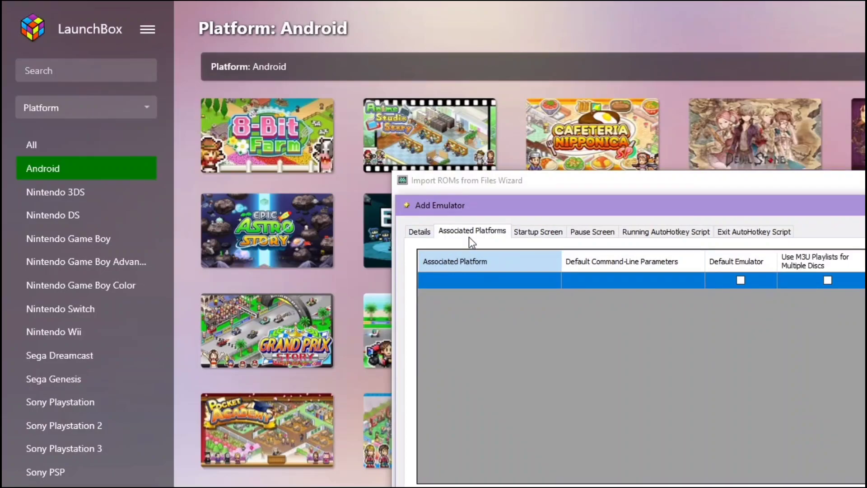
click(493, 283)
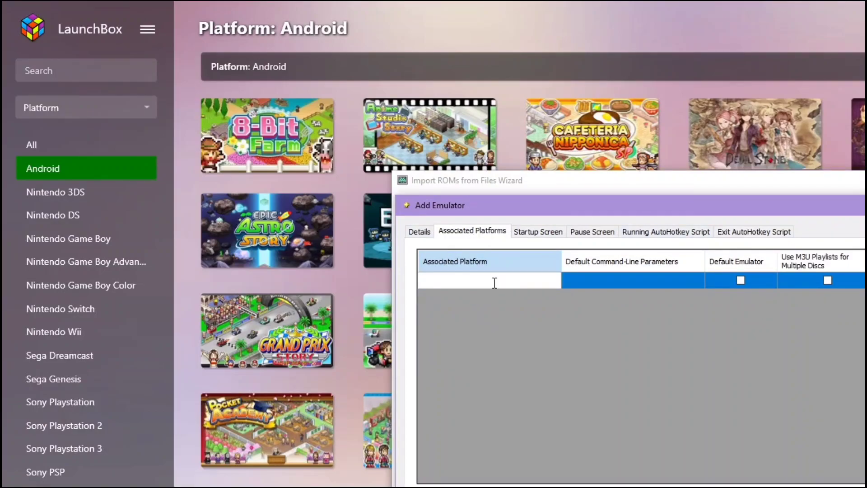
text(S)
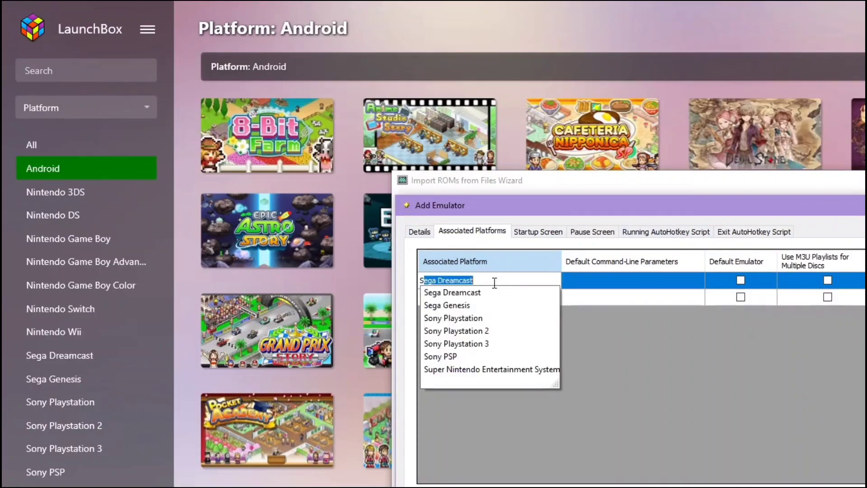
text(ony Playstation)
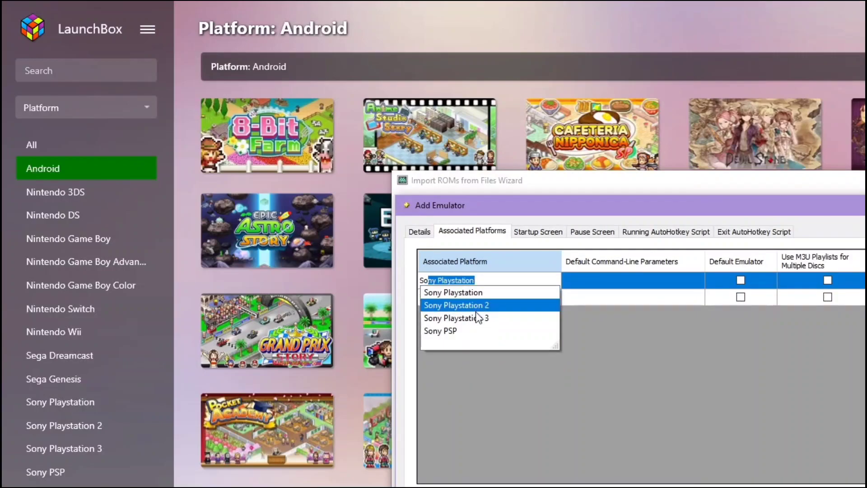
click(476, 318)
click(601, 293)
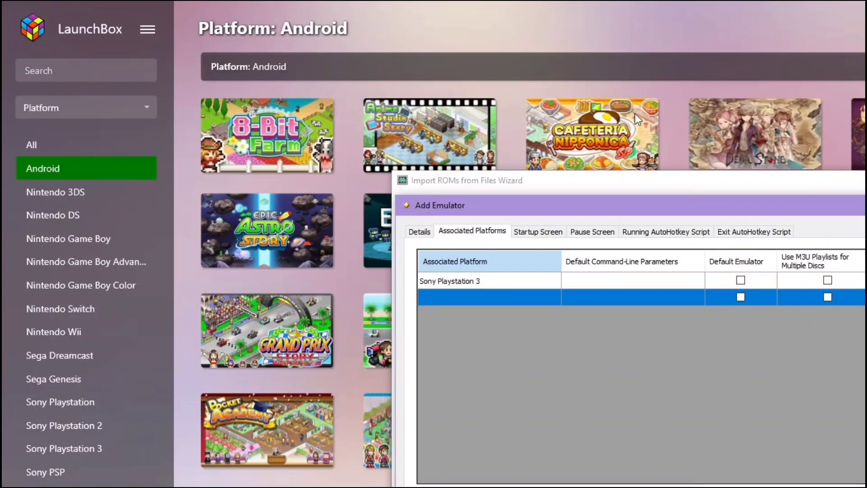
click(420, 232)
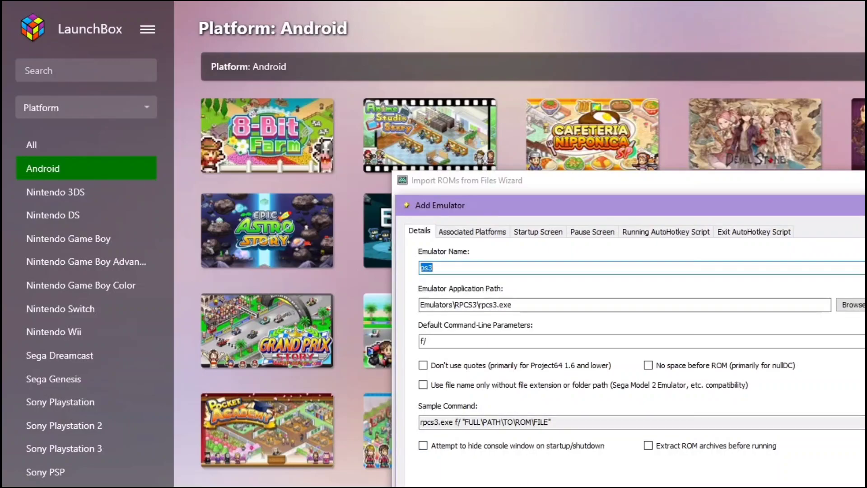
key(Return)
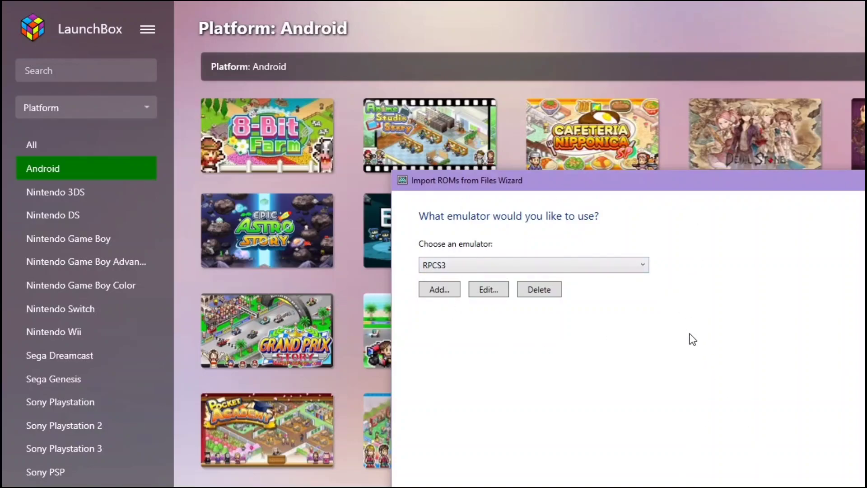
- Continue with RPCS3 as the emulator and choose to use the files in their current location
key(Return)
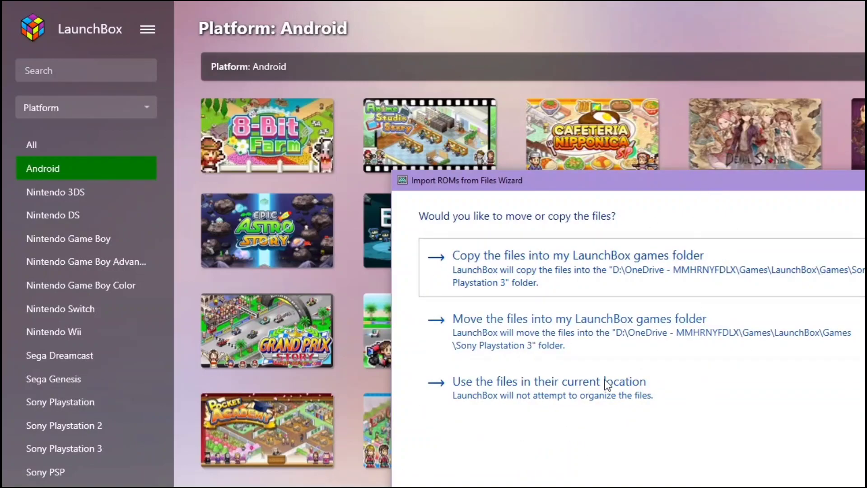
click(563, 399)
key(Return)
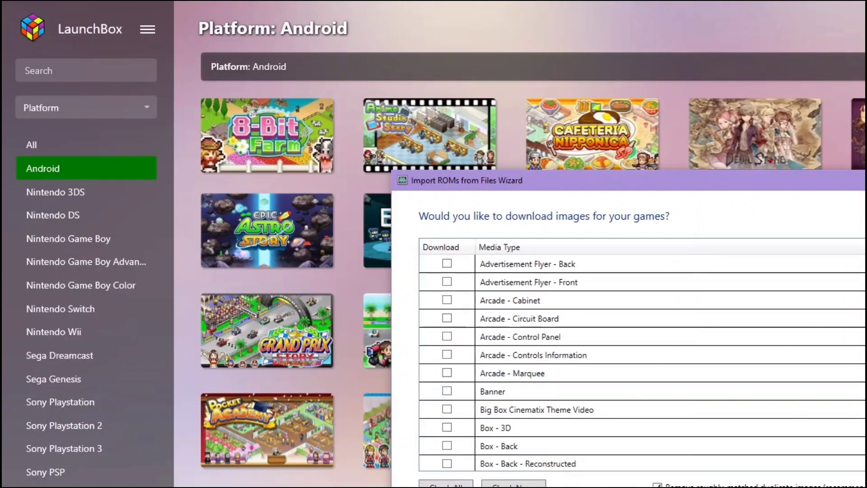
- Examine the list of media types offered for downloading game images
scroll(596, 422, down, 7)
scroll(485, 271, up, 7)
scroll(462, 459, down, 7)
scroll(459, 452, up, 7)
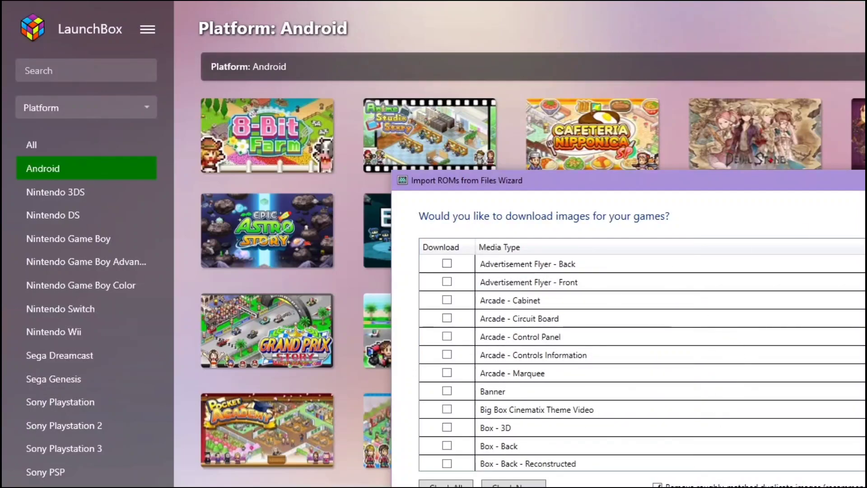
scroll(622, 389, down, 7)
scroll(589, 398, up, 7)
scroll(593, 387, down, 4)
scroll(597, 411, up, 4)
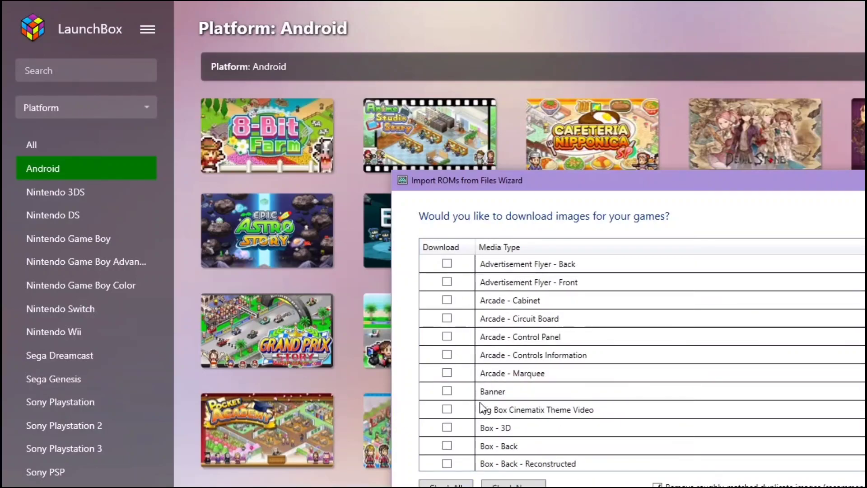
scroll(585, 354, down, 5)
scroll(558, 381, up, 4)
scroll(549, 393, down, 4)
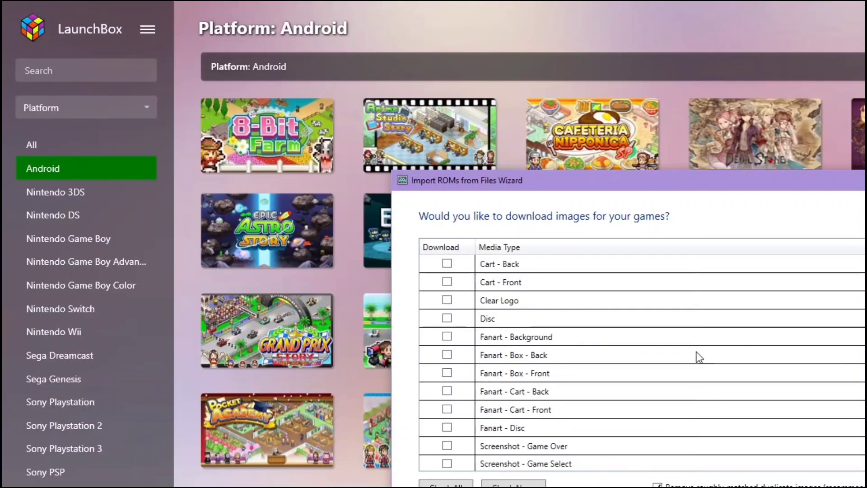
scroll(610, 406, up, 5)
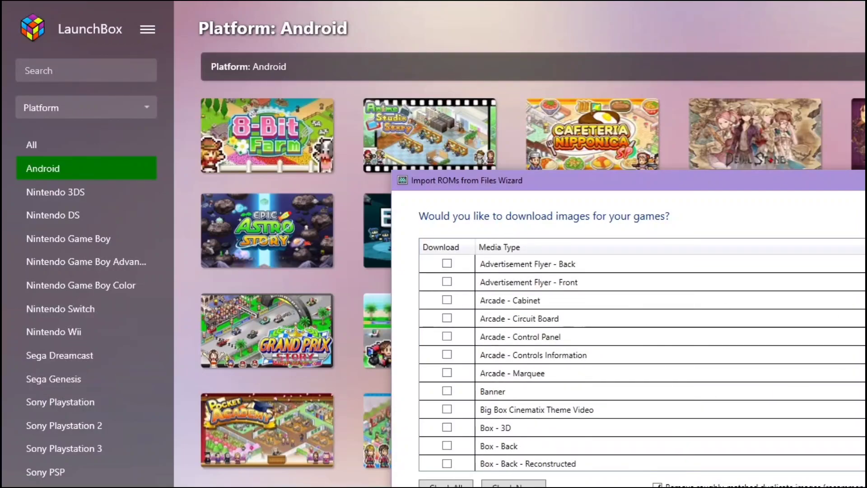
- Finish the import without game images or EmuMovies media, keeping the default custom options
key(Return)
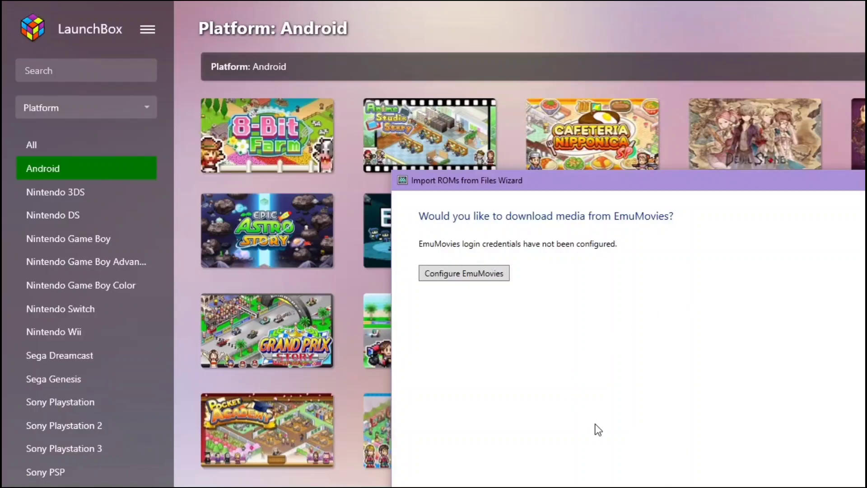
key(Return)
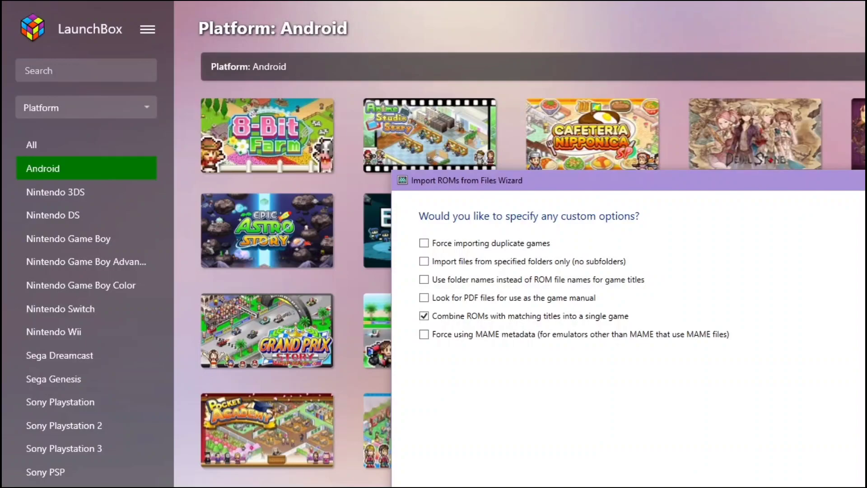
key(Return)
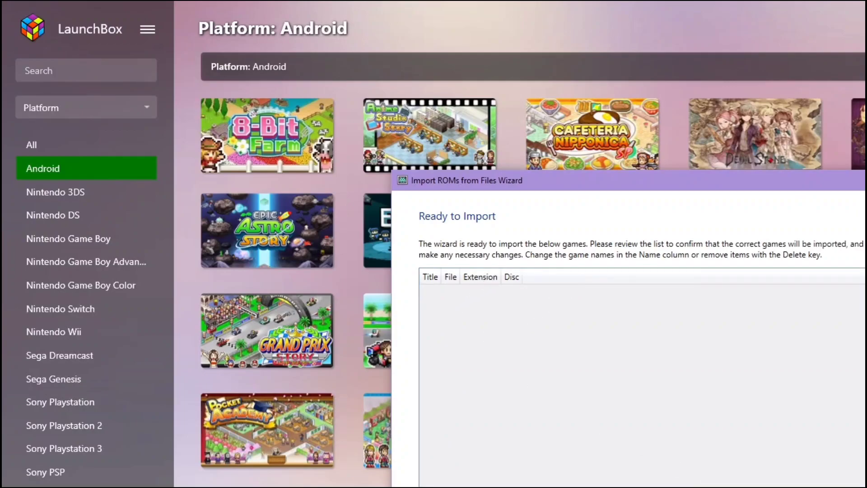
key(Return)
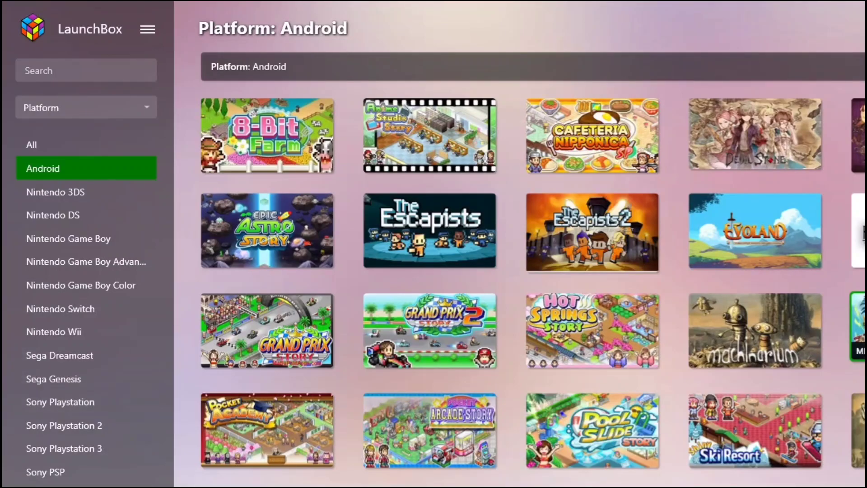
- View the Sony Playstation 3 platform's games, dismiss the import message and select Master Reboot
click(32, 140)
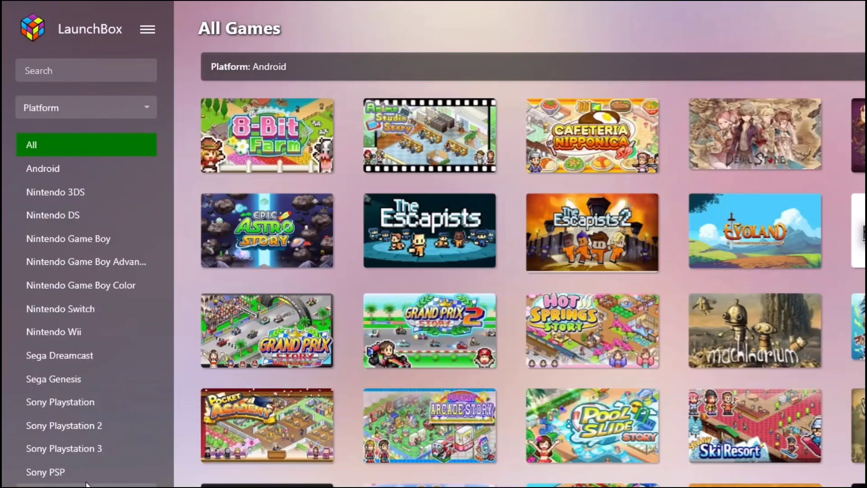
click(80, 447)
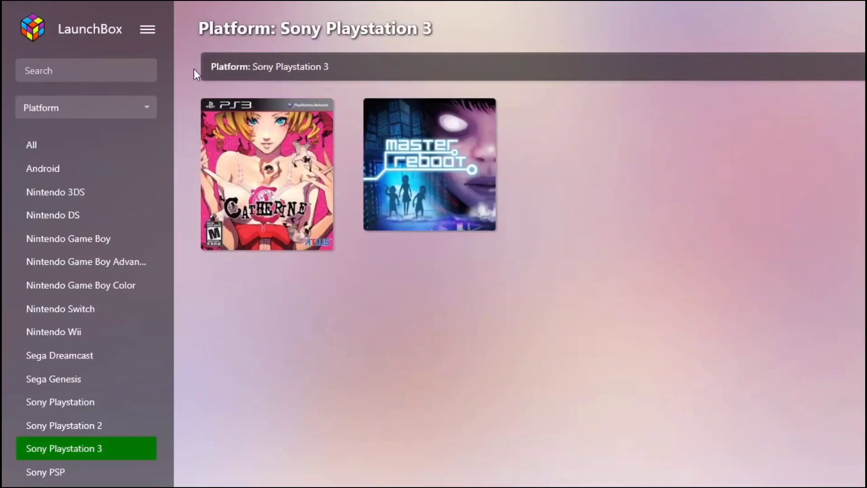
right_click(253, 208)
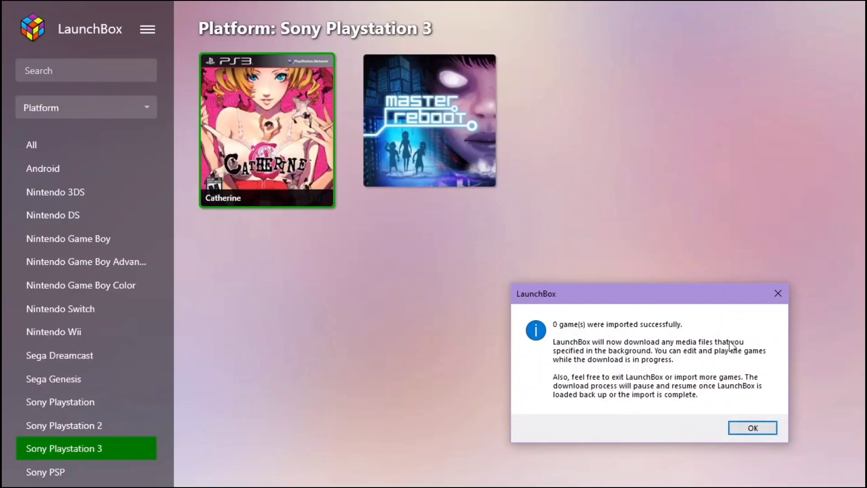
click(765, 435)
click(455, 138)
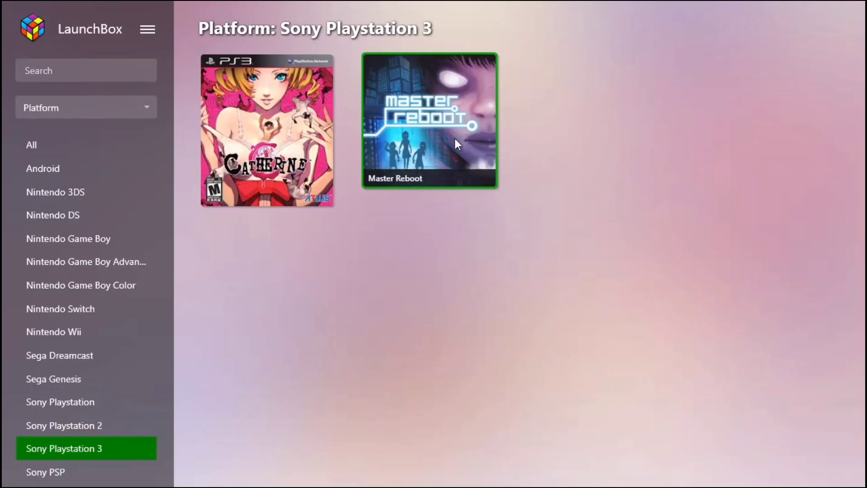
- Open Master Reboot for editing and copy the name "Shin Rorona no Atelier Hajimari no Monogatari Arland no Renkinjutsushi" from its ROM file path
right_click(455, 138)
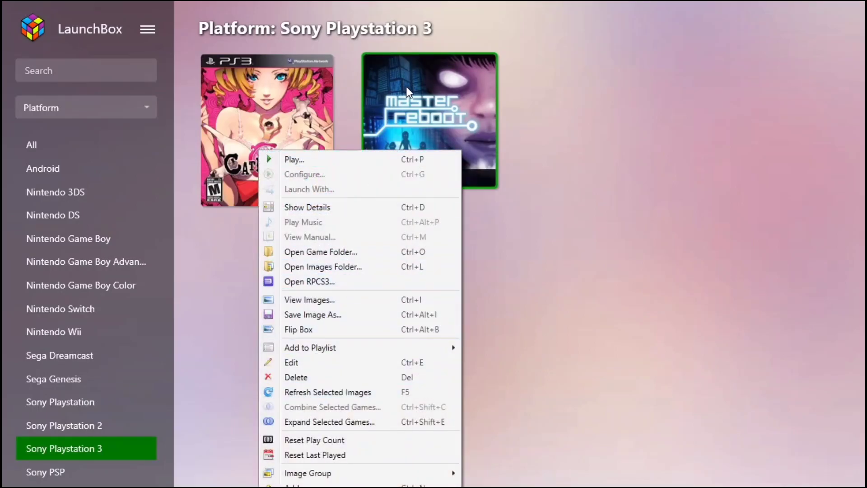
right_click(425, 88)
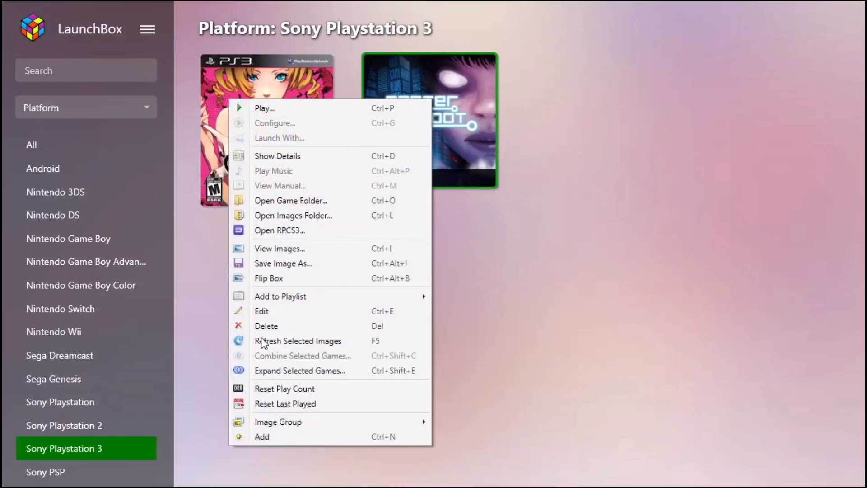
click(261, 315)
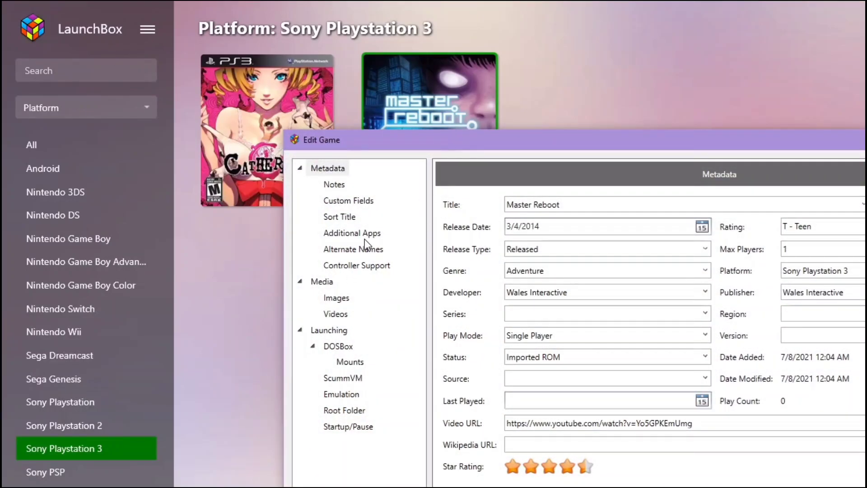
click(332, 333)
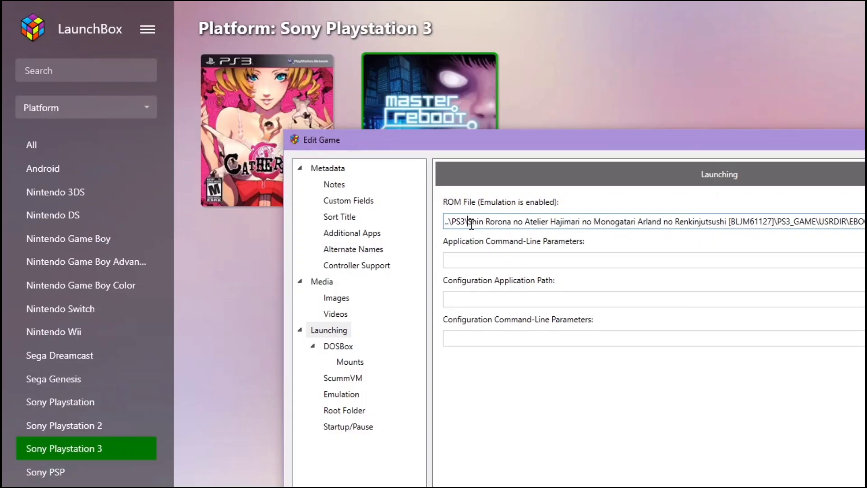
drag(468, 223, 701, 223)
key(ctrl+c)
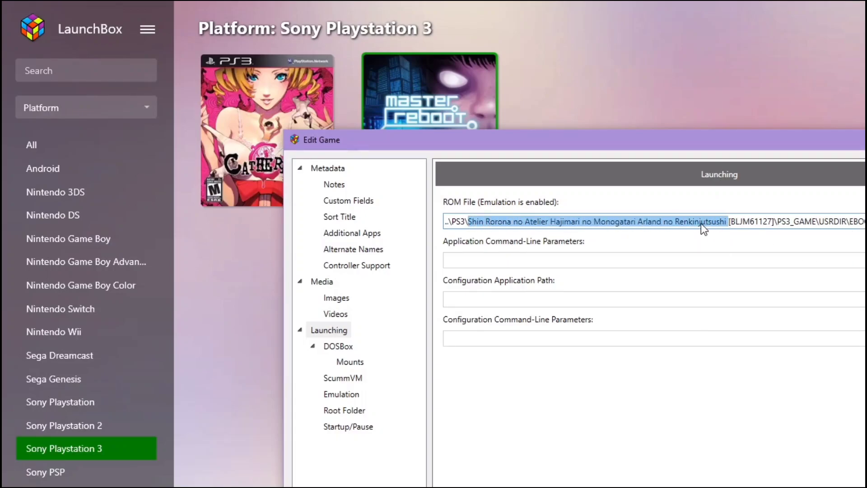
right_click(701, 223)
click(665, 247)
- Replace the game's title with the copied name, look up its metadata and dismiss the message
click(331, 168)
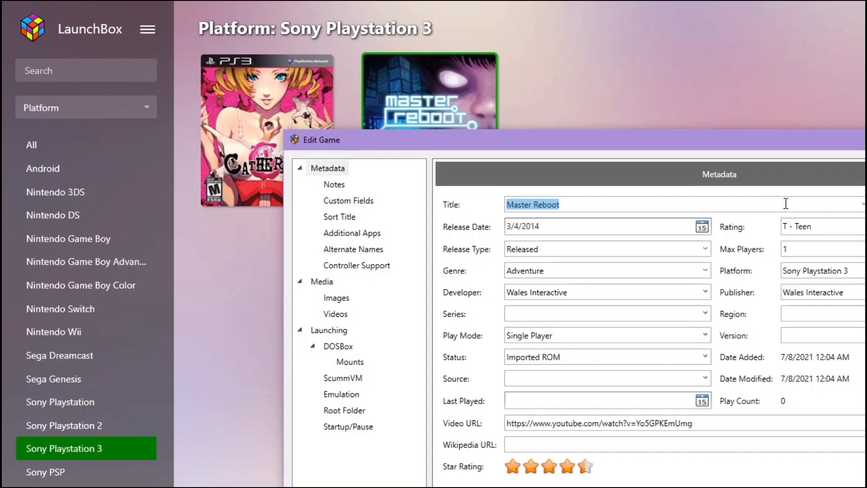
key(ctrl+v)
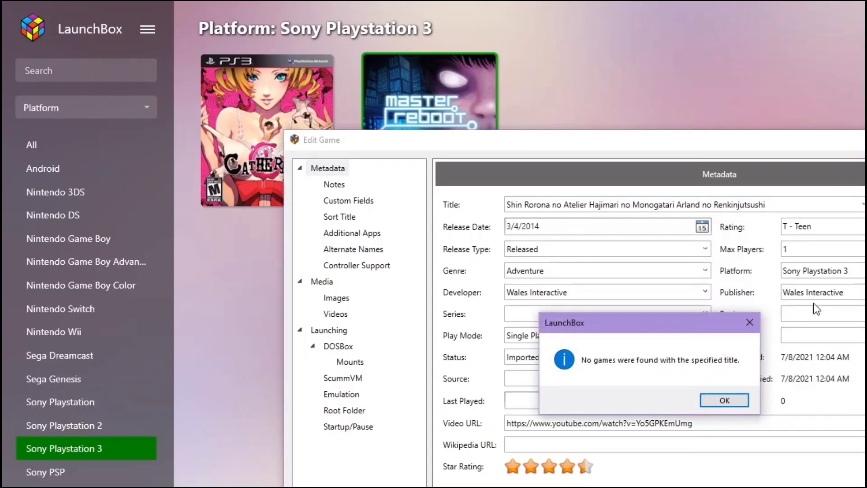
click(745, 331)
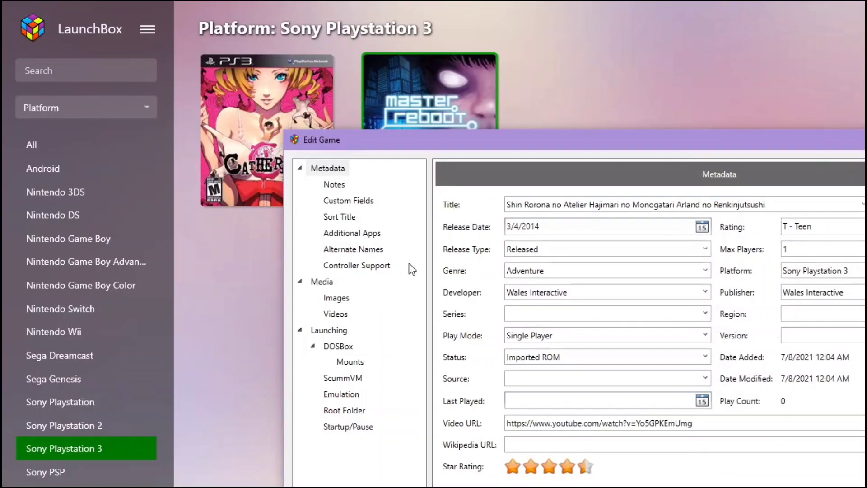
- Remove the Master Reboot front box picture from the game's images
click(337, 300)
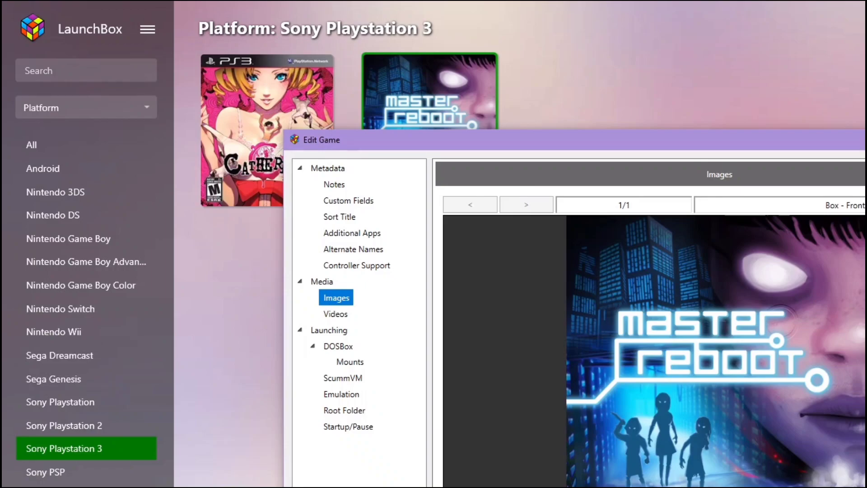
key(Delete)
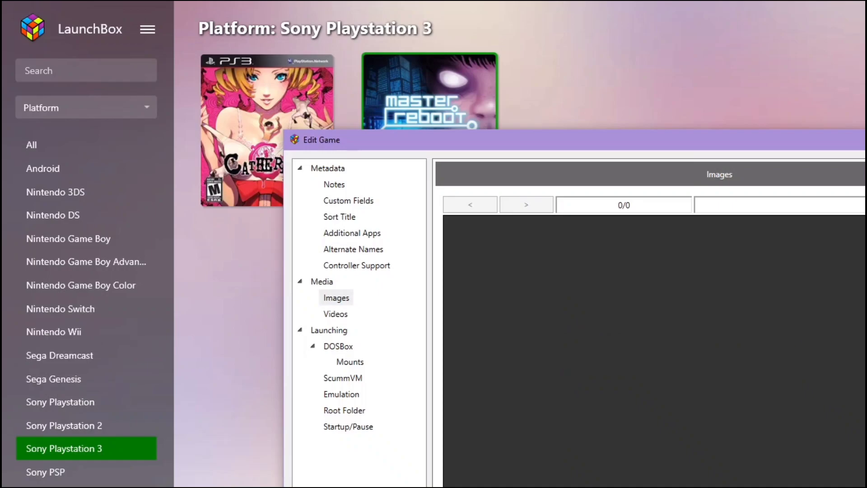
- Switch to the Microsoft Edge window showing the LaunchBox download page
key(alt+Tab)
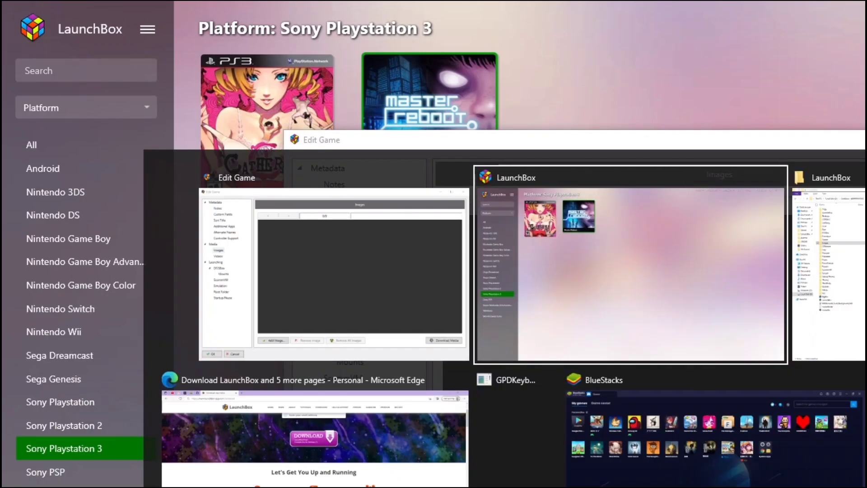
key(Tab)
key(Tab)
key(Tab)
key(Tab)
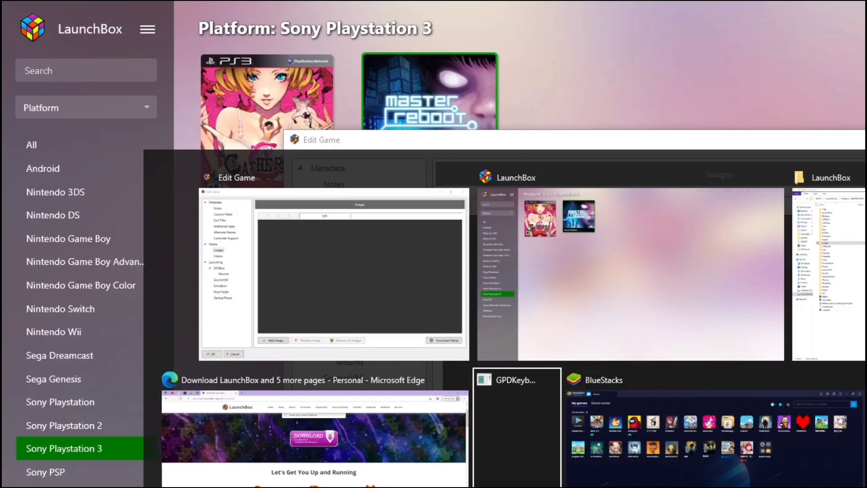
key(alt+Tab)
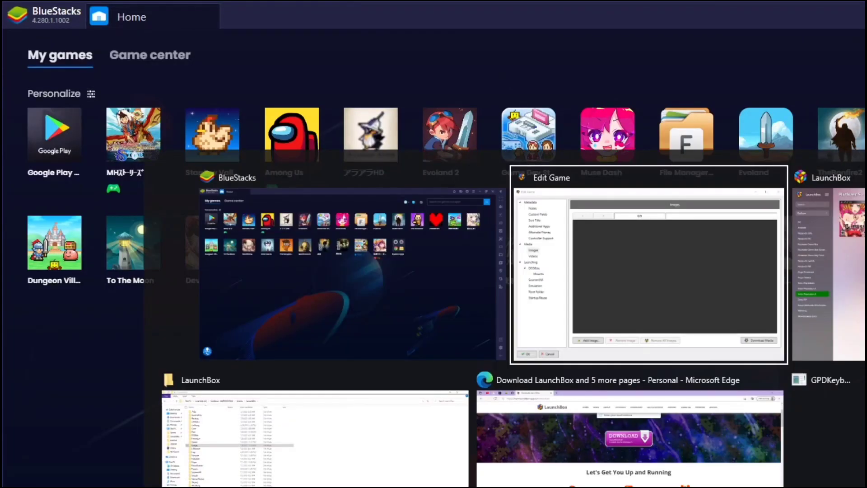
key(Tab)
key(alt+Tab)
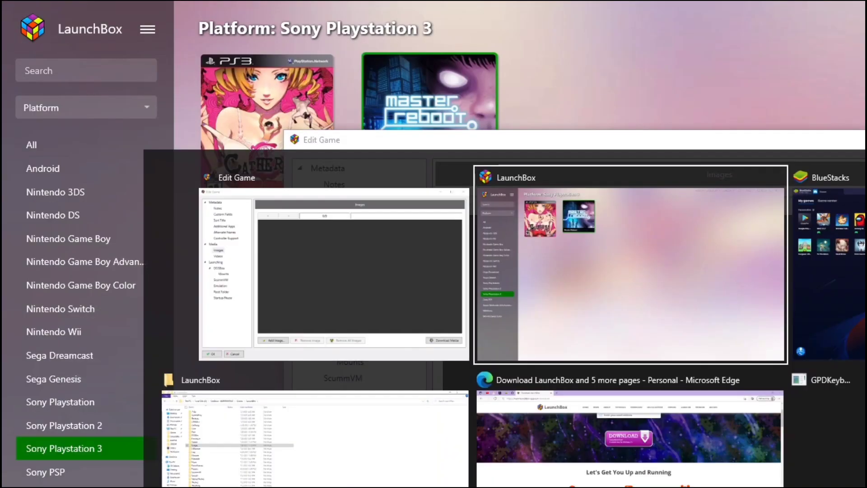
key(Tab)
key(Tab)
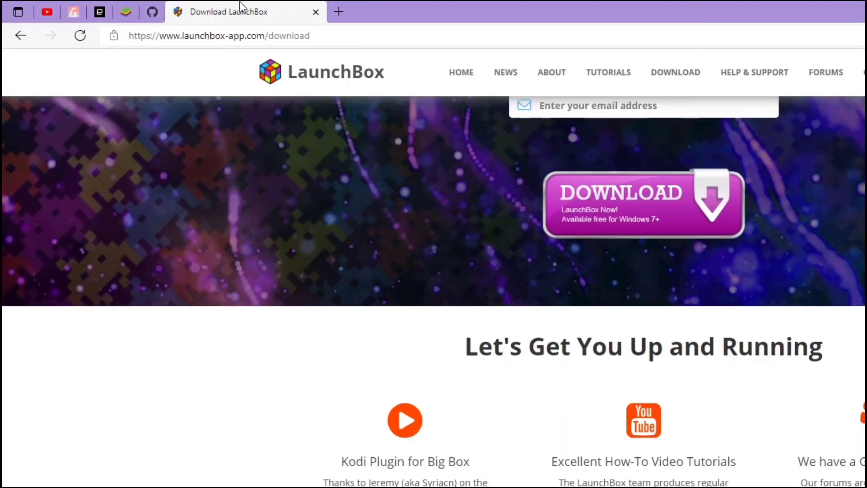
- Search Google for the copied game name and show the image results
click(337, 35)
key(ctrl+v)
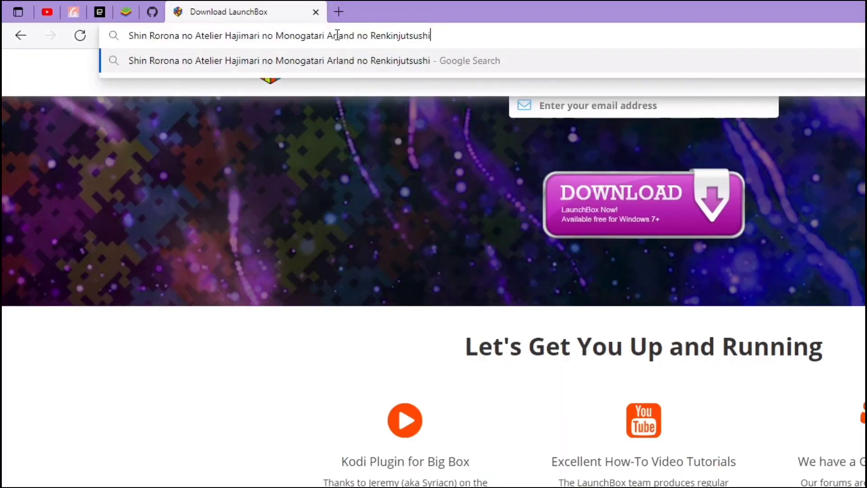
key(Return)
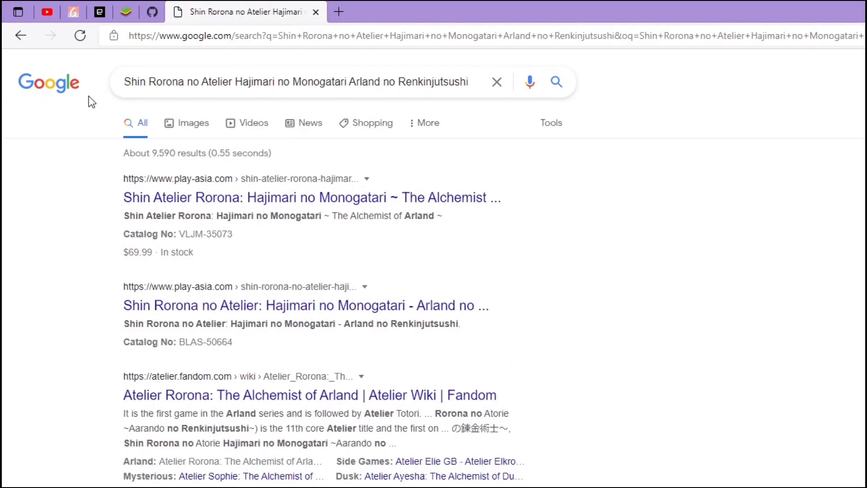
click(201, 126)
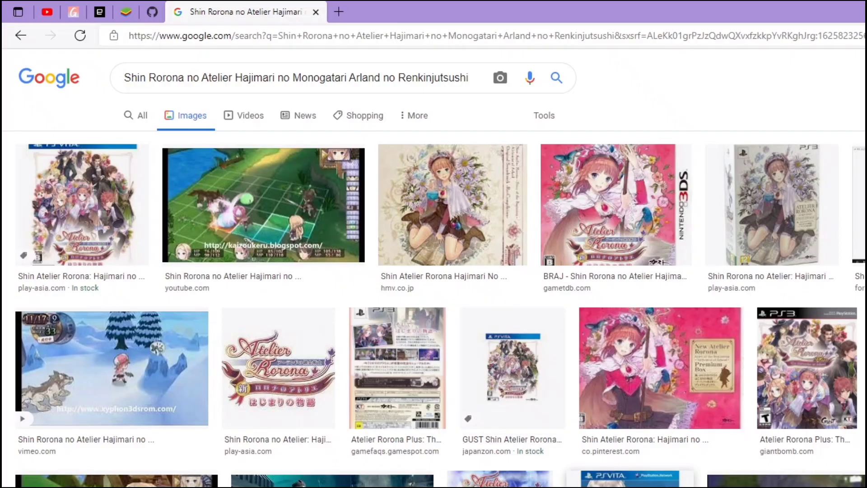
- Look through the image results and refine the image search by adding "ps3" to the game name
scroll(616, 304, down, 10)
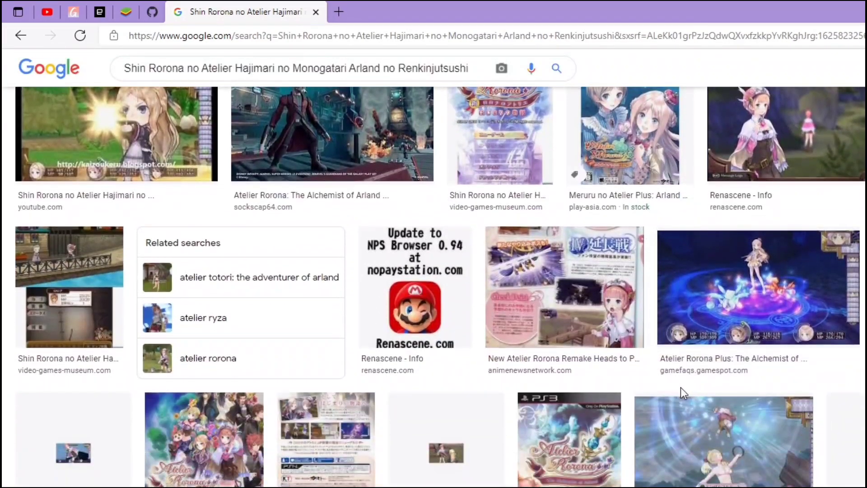
scroll(619, 468, up, 10)
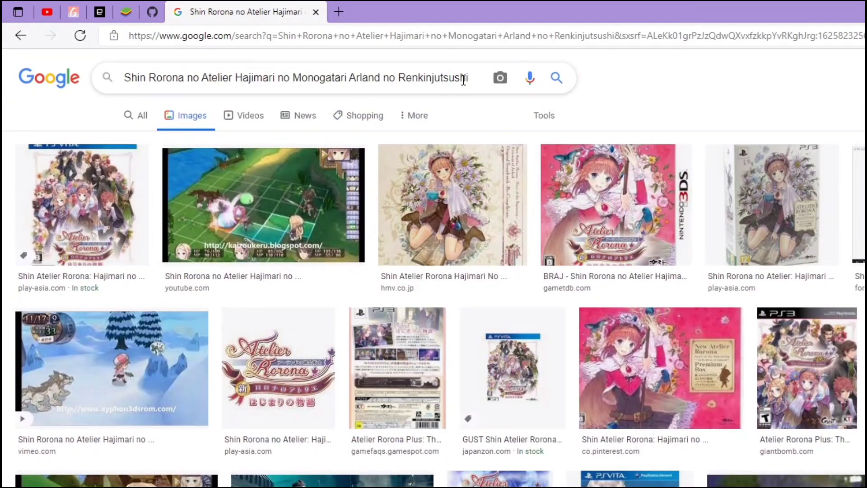
text(ps3)
key(Return)
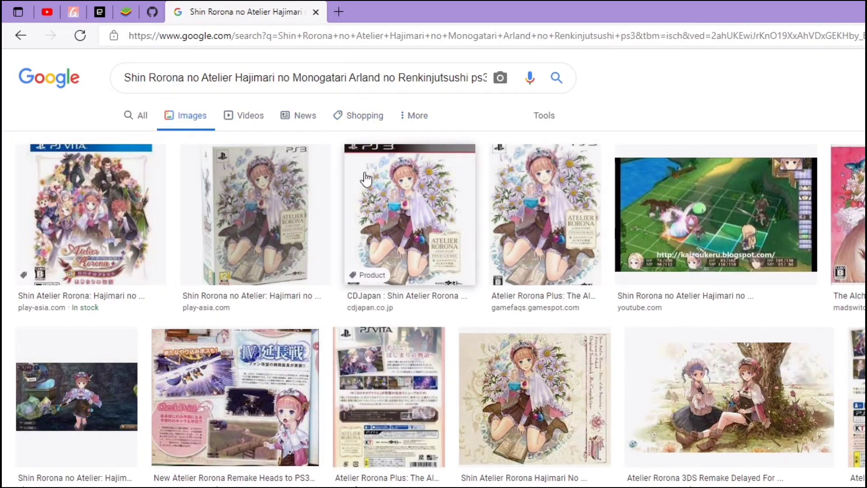
- Start saving the CDJapan PS3 cover image, with the copied game name as the file name
click(384, 198)
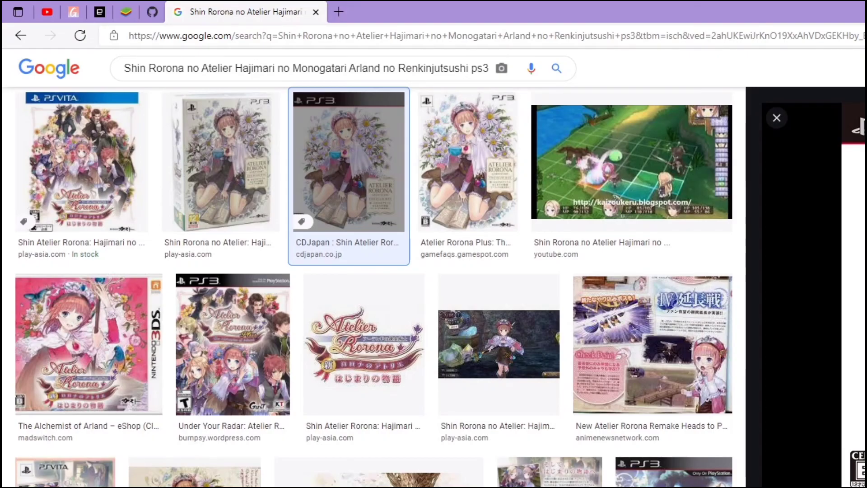
right_click(347, 163)
click(384, 267)
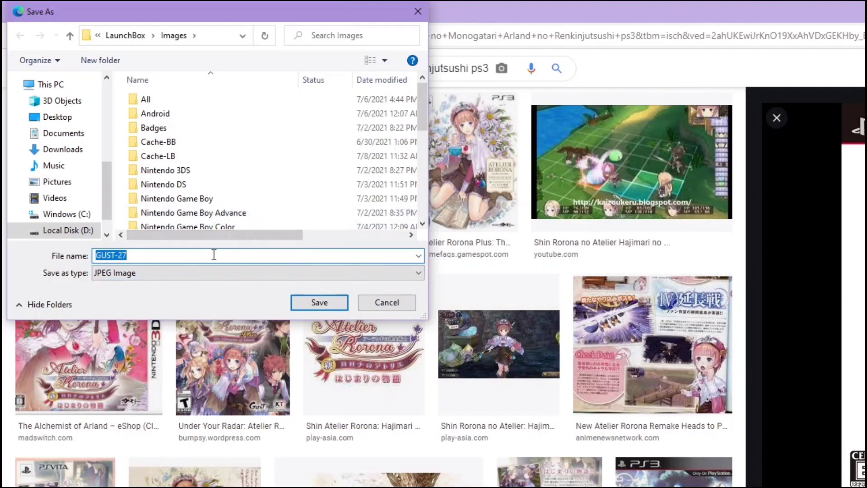
key(ctrl+v)
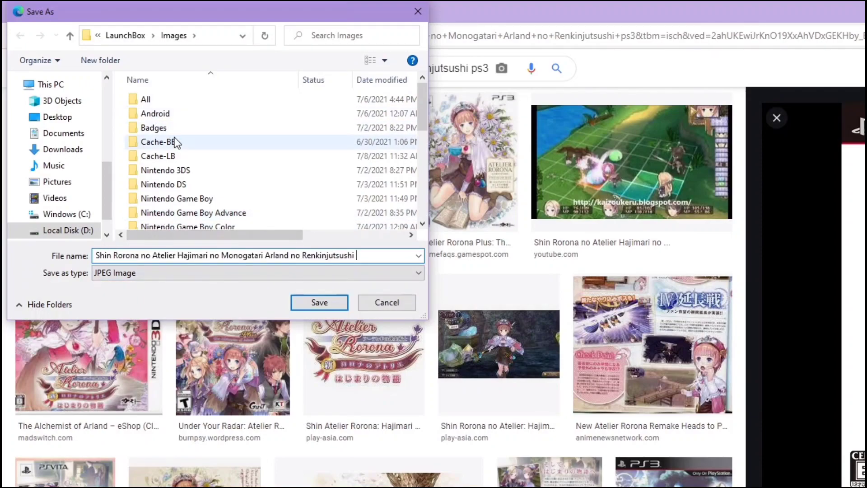
- Save the cover image in the Box - Front folder of LaunchBox's Sony Playstation 3 images
scroll(228, 149, down, 6)
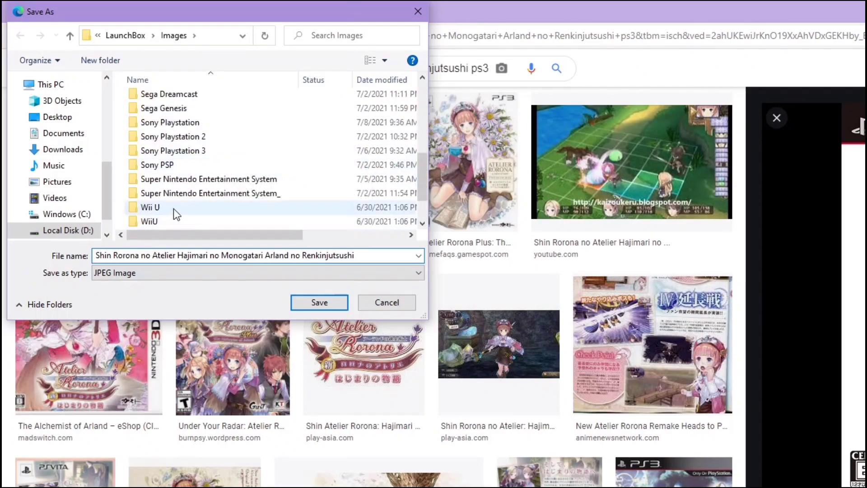
scroll(174, 208, up, 1)
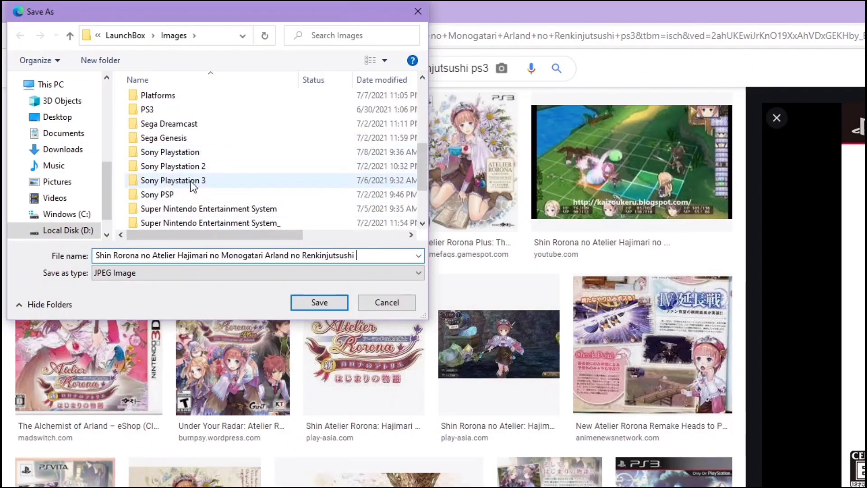
double_click(193, 182)
scroll(285, 193, down, 4)
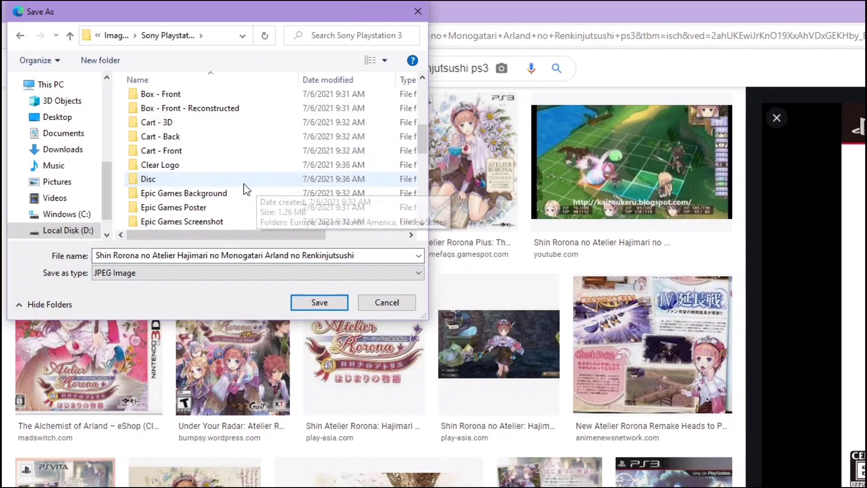
click(207, 94)
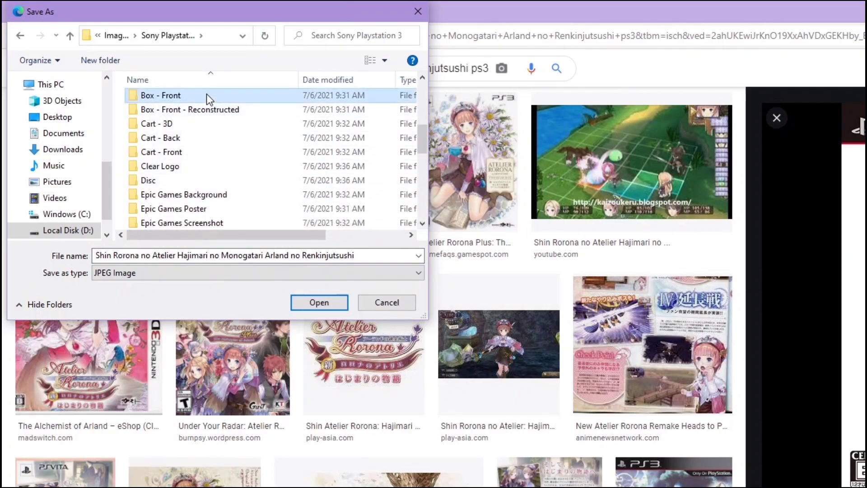
double_click(207, 94)
click(315, 300)
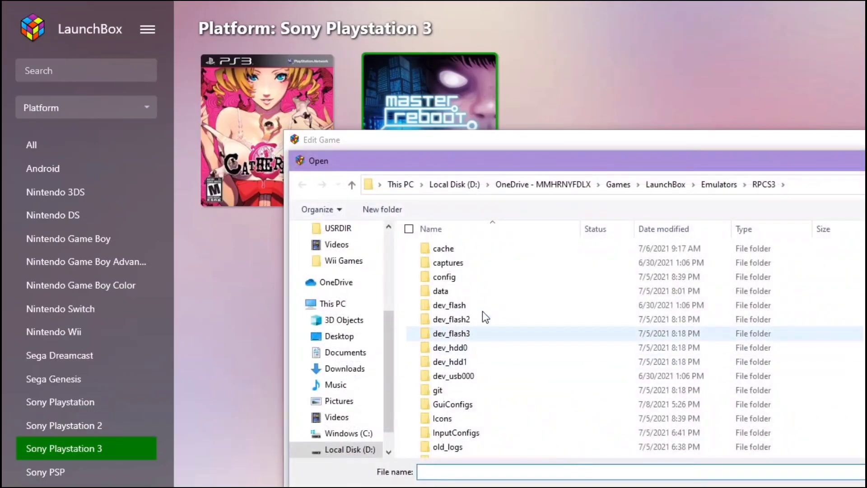
- Add the saved Shin Rorona no Atelier cover from LaunchBox's Images, Sony Playstation 3, Box - Front folder to the game's images
click(665, 184)
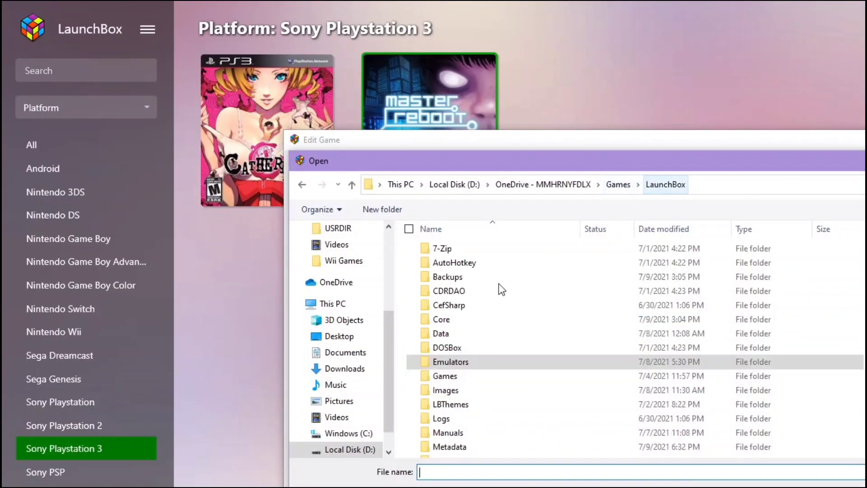
scroll(447, 350, down, 1)
double_click(460, 349)
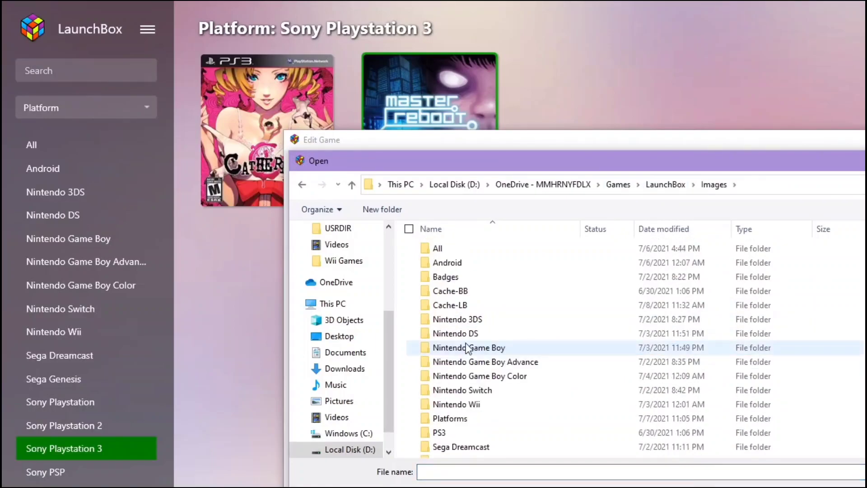
scroll(605, 373, down, 2)
scroll(604, 373, down, 1)
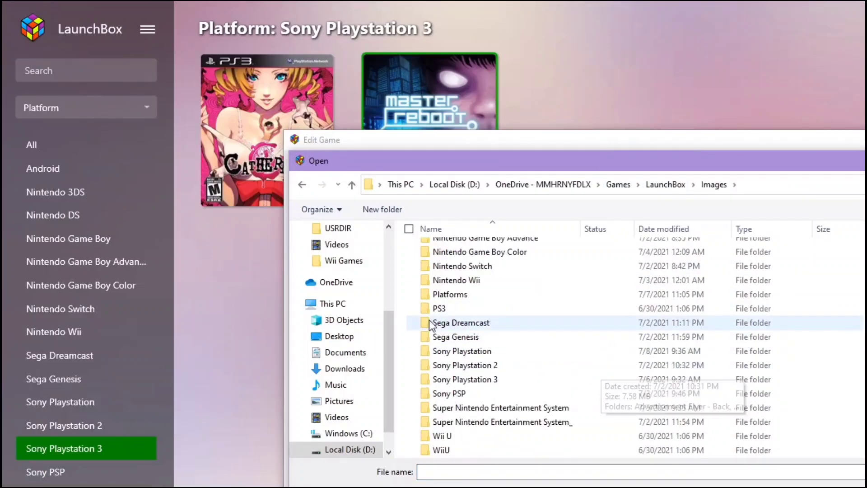
double_click(490, 380)
scroll(472, 394, down, 2)
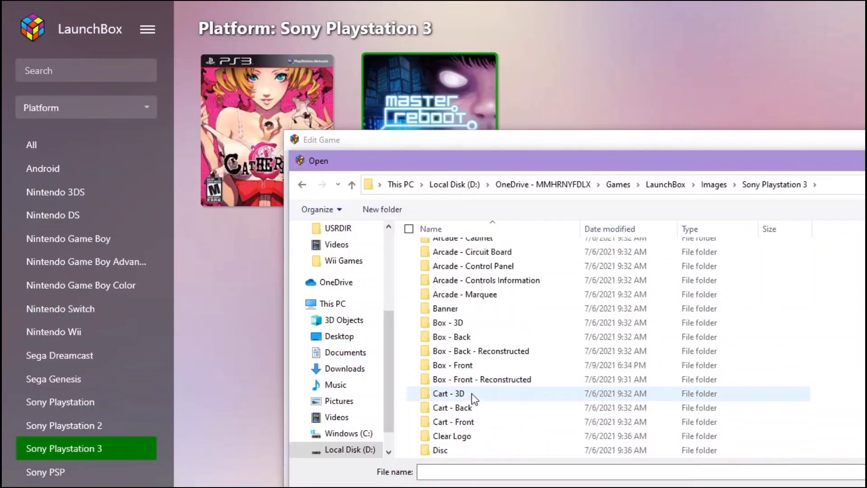
double_click(474, 366)
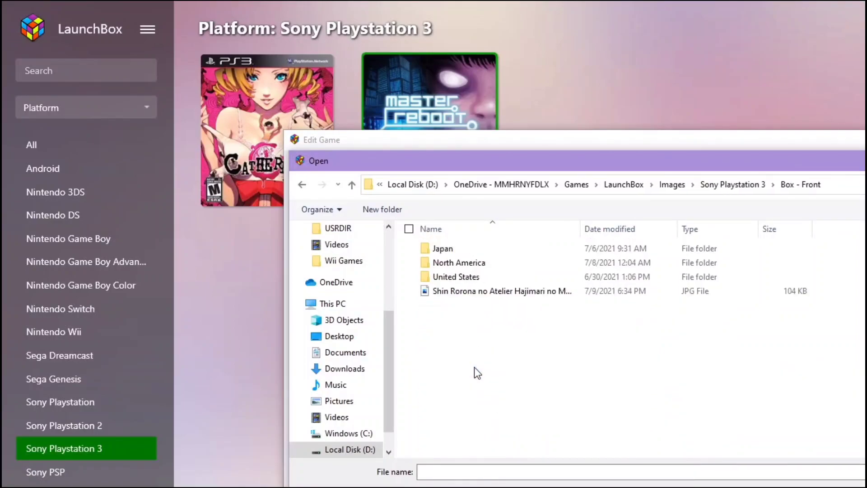
double_click(548, 291)
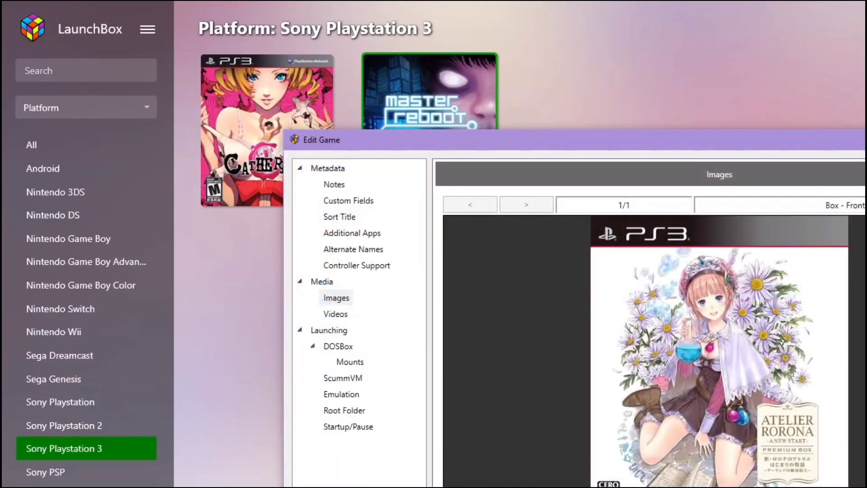
- Save the game's edits and test-launch Shin Rorona no Atelier in RPCS3, exiting the game once it starts loading
key(Return)
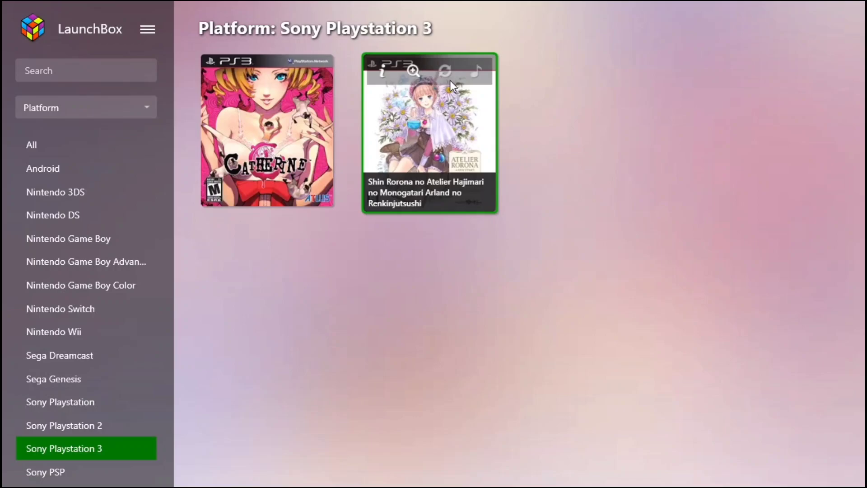
double_click(401, 149)
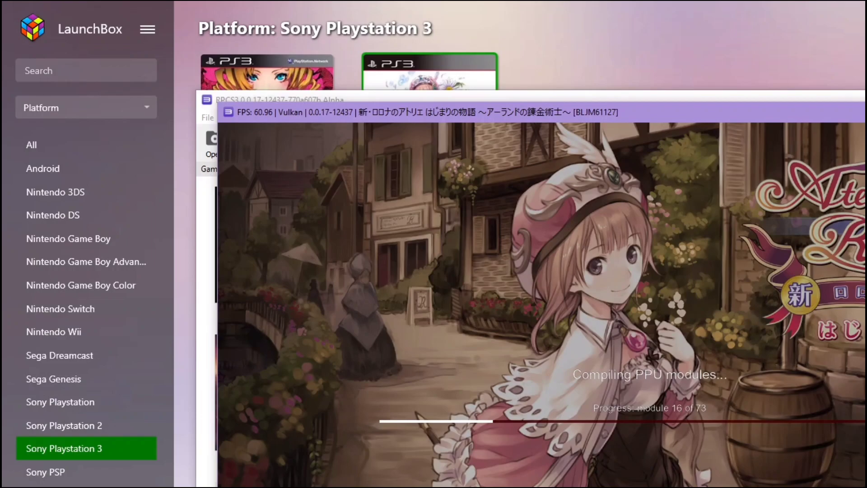
key(alt+F4)
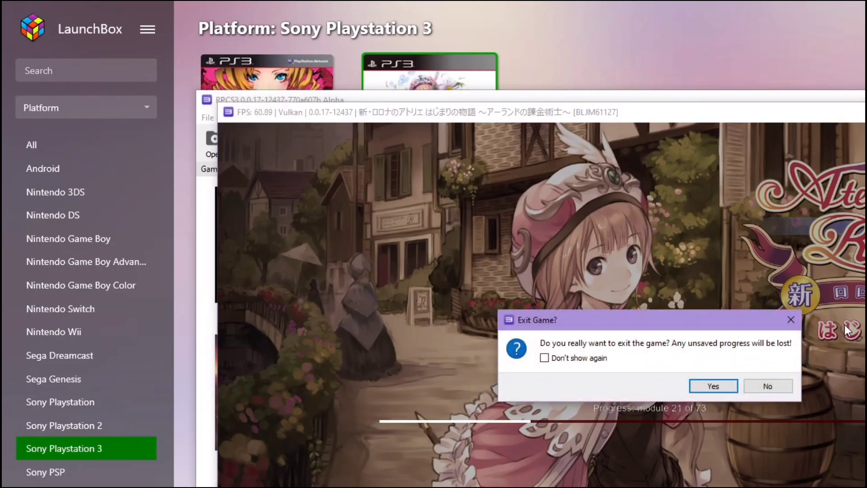
key(Return)
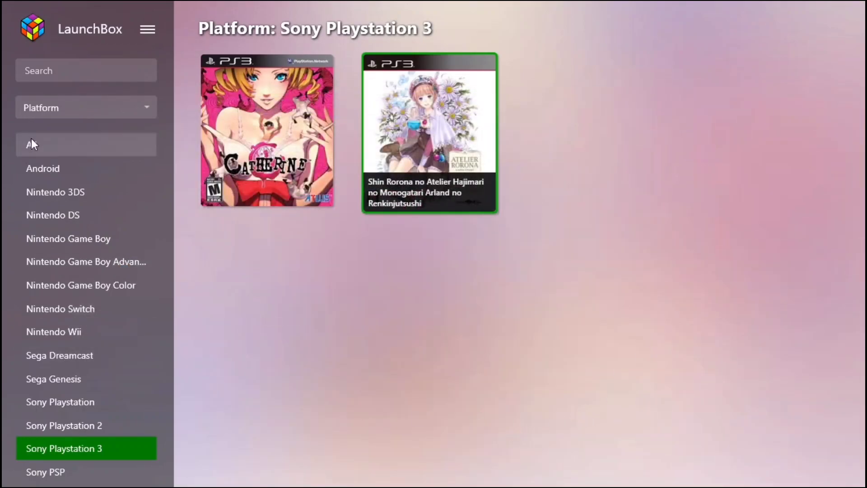
- Show all games, scan all platforms for removed ROMs, and remove the missing Android games from the library
click(31, 140)
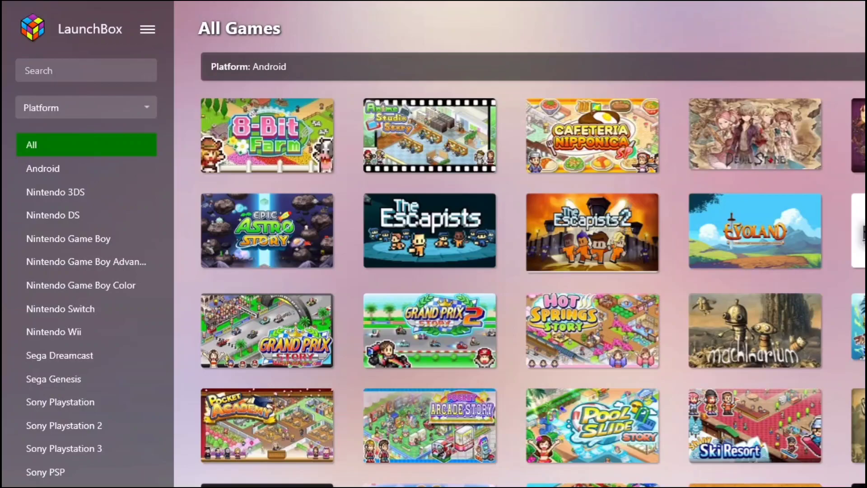
mouse_move(857, 28)
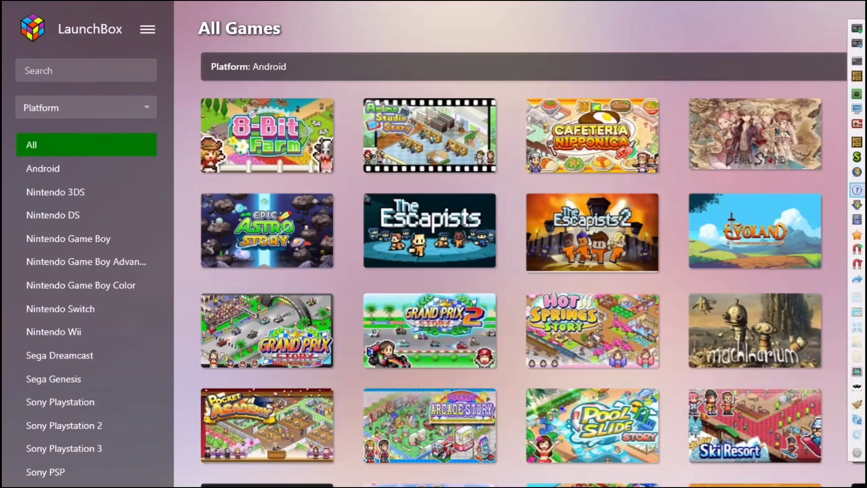
click(857, 264)
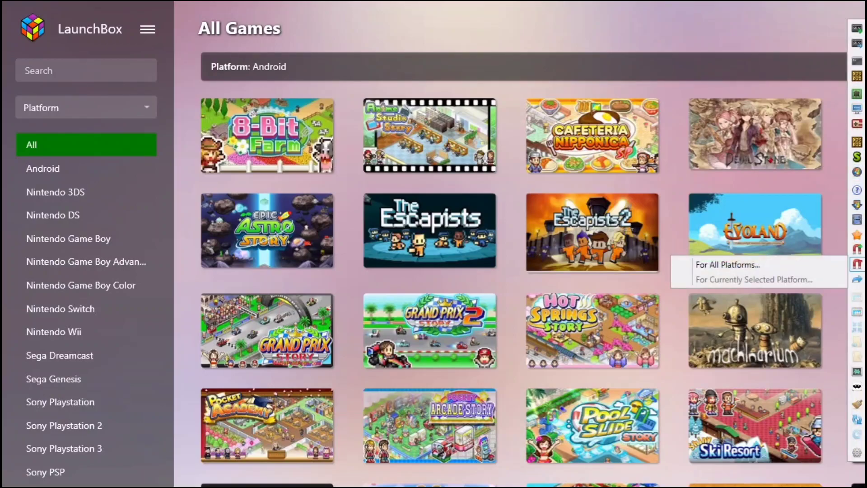
click(774, 268)
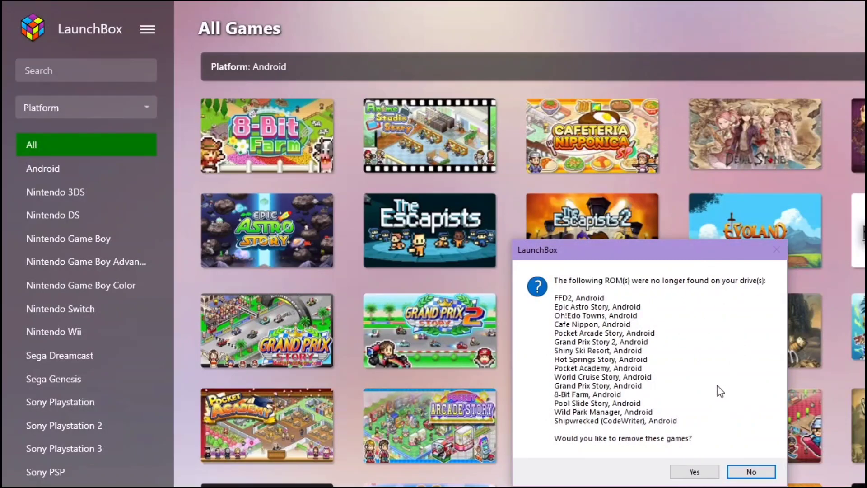
click(703, 473)
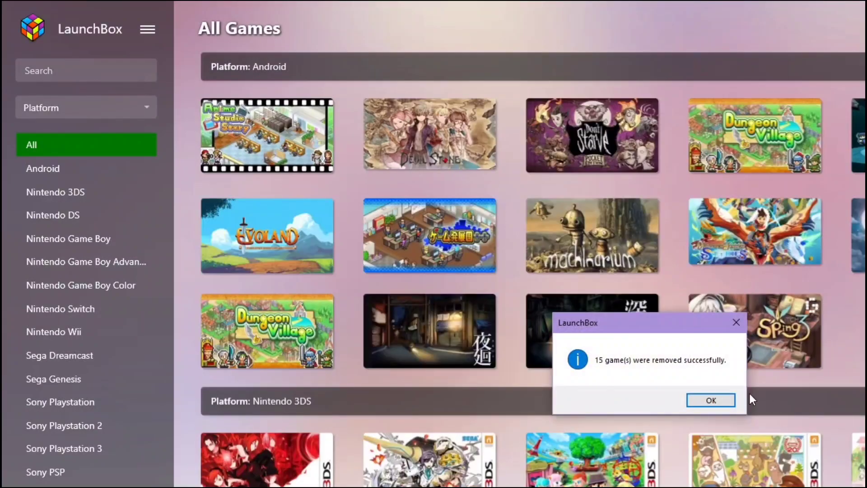
click(724, 400)
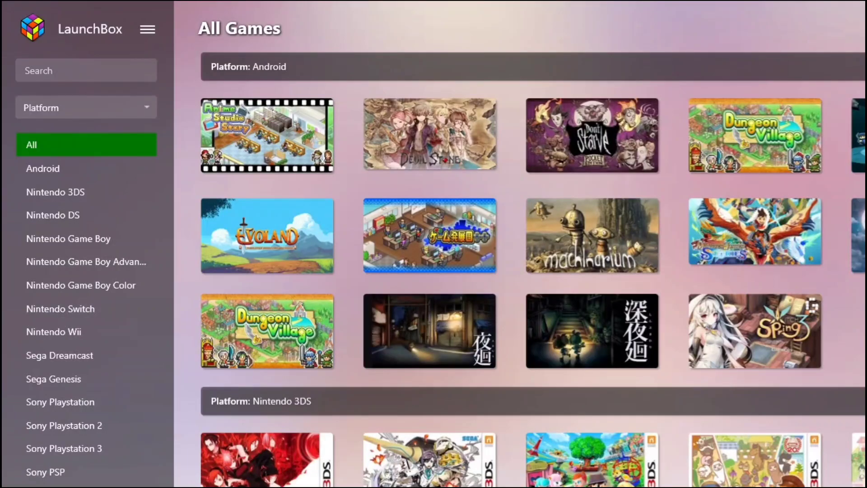
scroll(533, 271, down, 10)
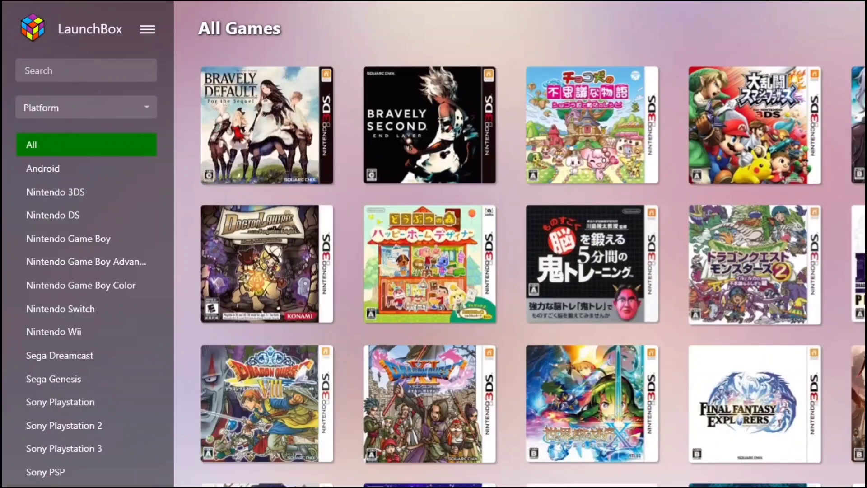
scroll(533, 271, up, 6)
scroll(533, 271, up, 4)
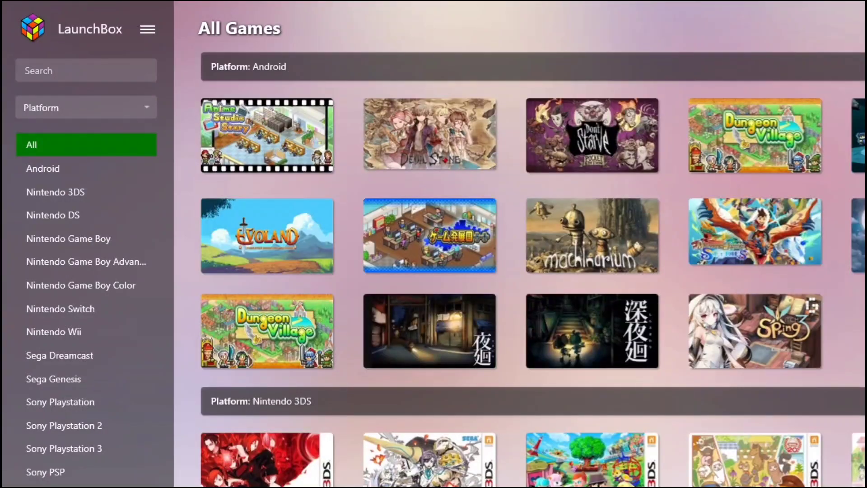